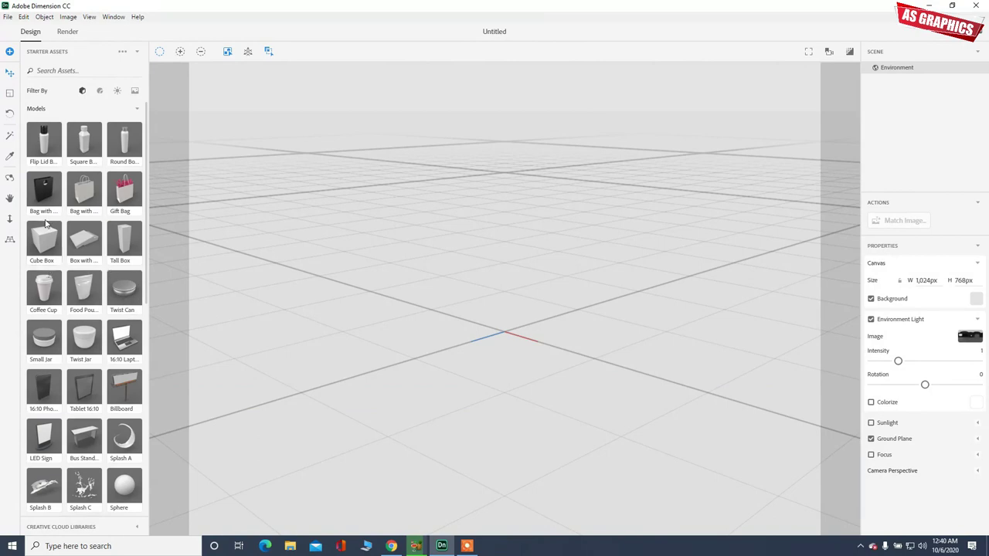
Place a Cube Box model at the centre of the scene
drag(38, 241, 506, 331)
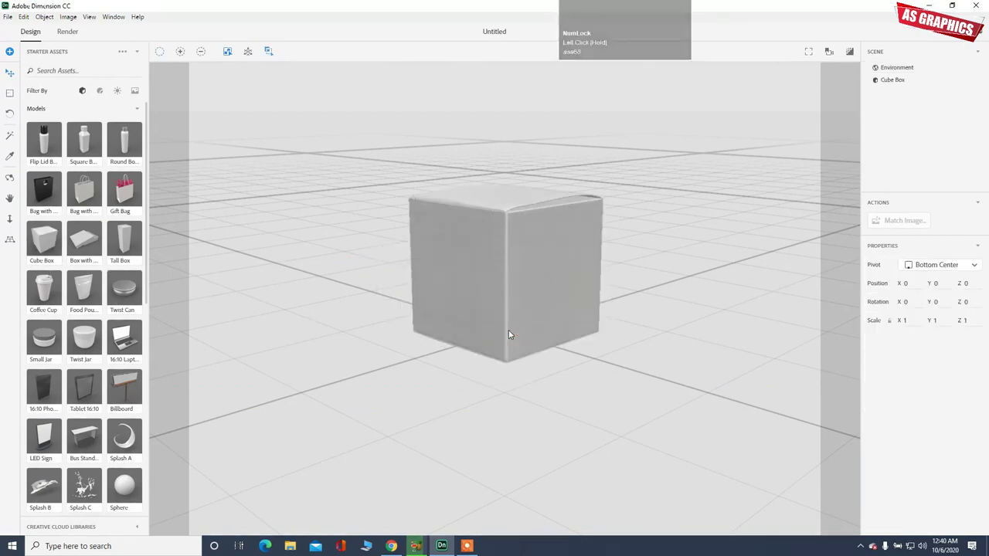
right_drag(565, 245, 578, 283)
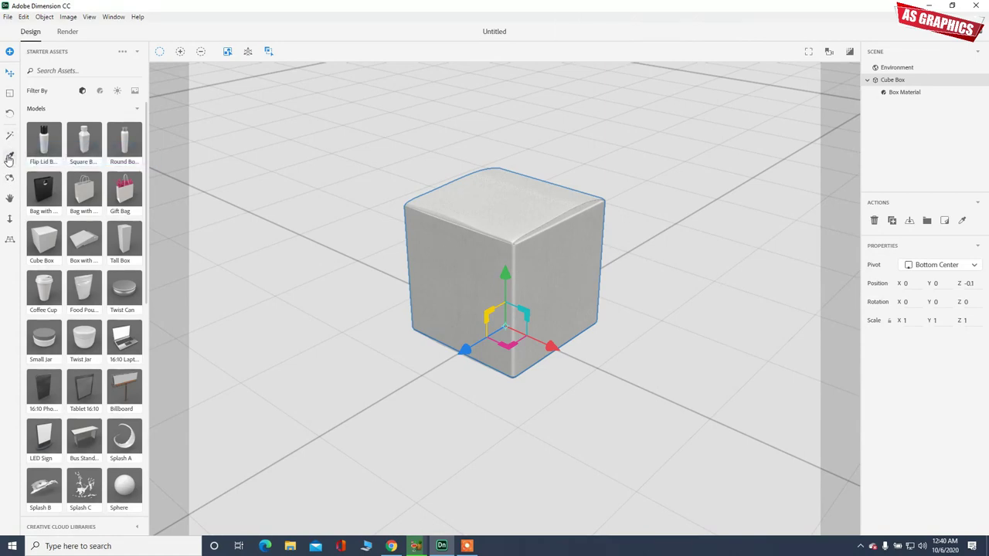
Turn off Group Select, nudge the cube box slightly, and turn Group Select back on
click(229, 54)
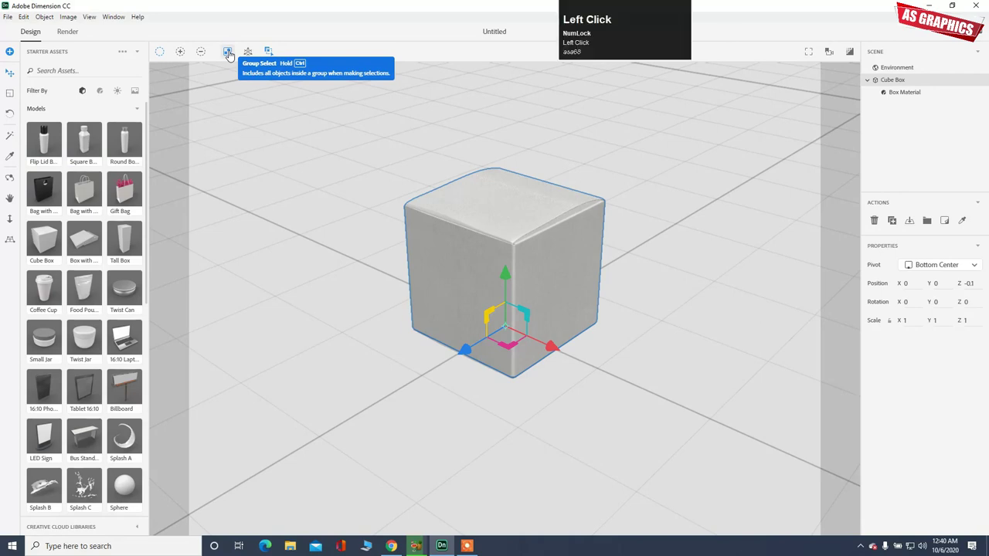
click(502, 146)
drag(509, 217, 572, 263)
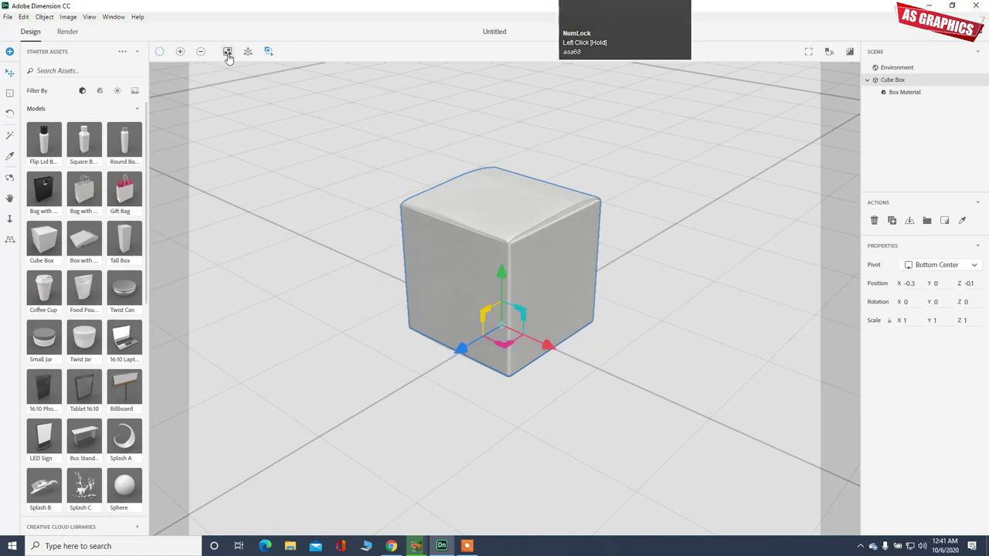
click(228, 52)
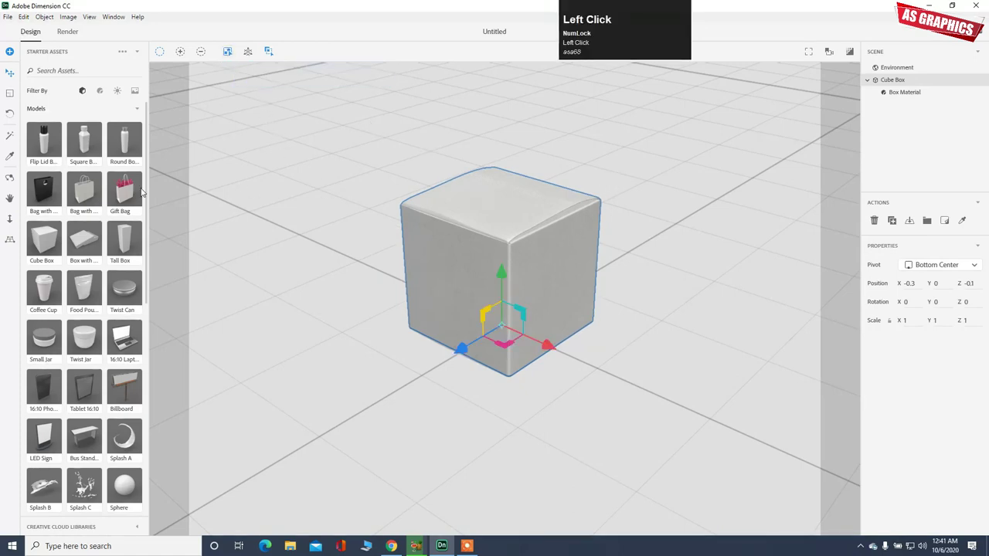
Select the cube box's side faces with the Magic Wand and apply the Tile Diamond Metal material to them
click(10, 137)
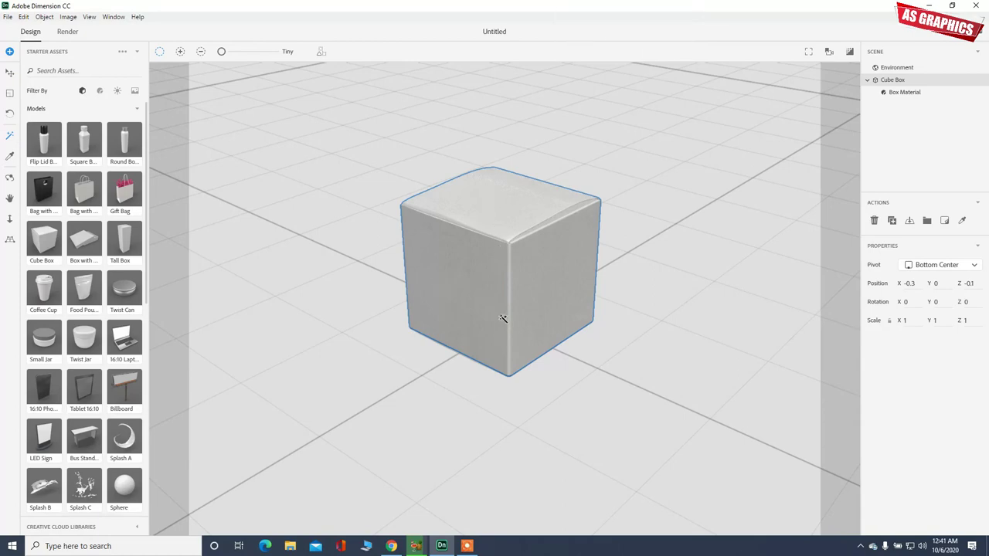
click(560, 302)
mouse_move(519, 300)
right_down()
mouse_move(598, 270)
mouse_move(325, 282)
mouse_move(289, 268)
mouse_move(579, 287)
mouse_move(752, 256)
mouse_move(513, 322)
mouse_move(523, 290)
right_up()
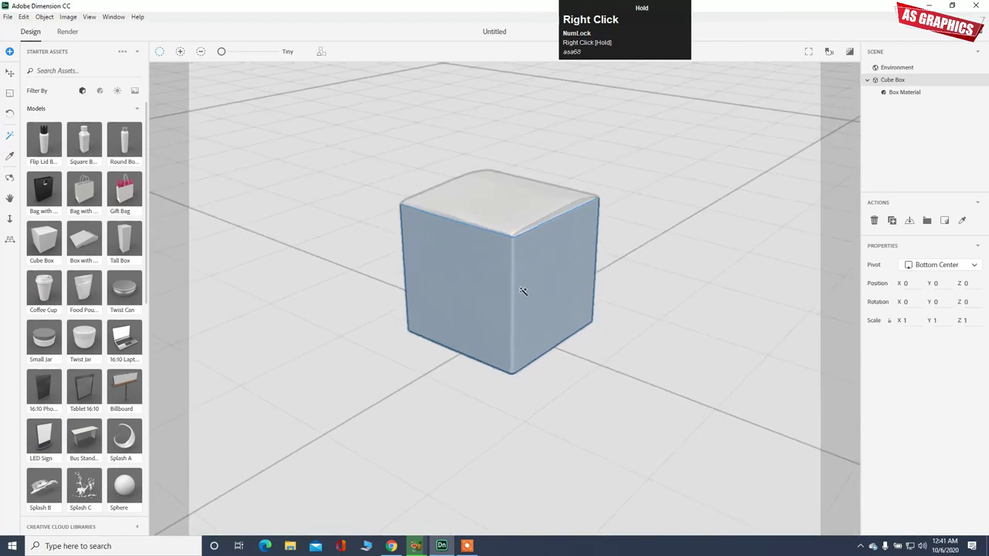
click(99, 92)
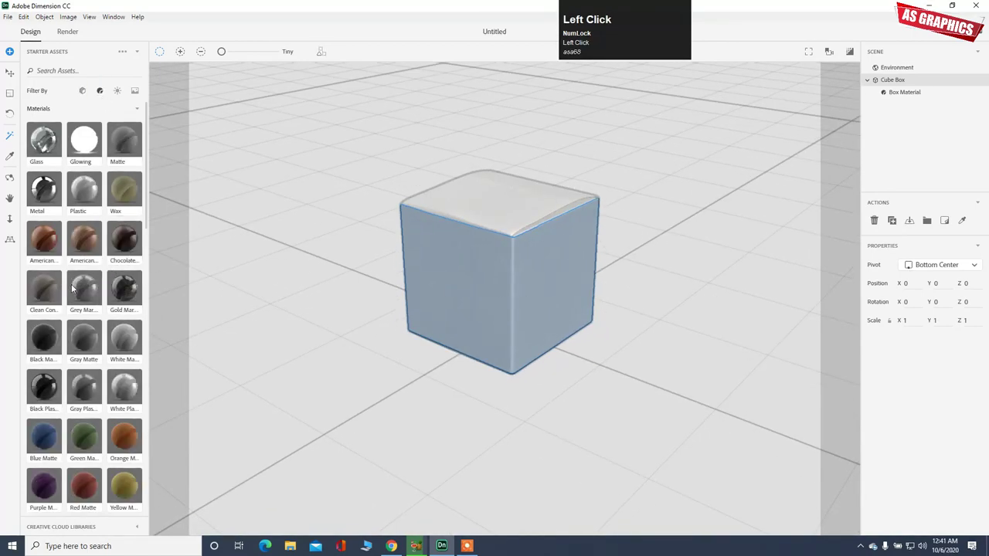
scroll(120, 329, down, 5)
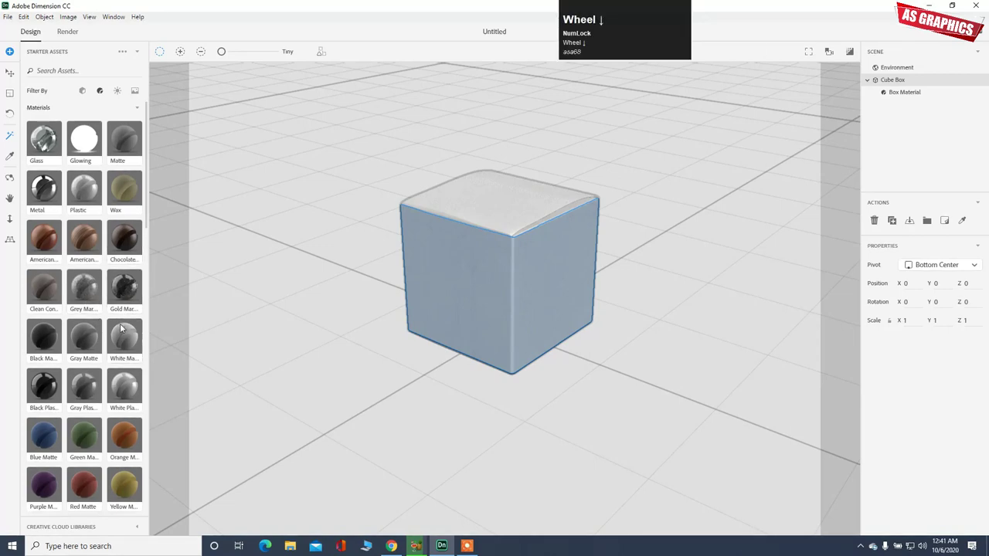
scroll(120, 328, down, 5)
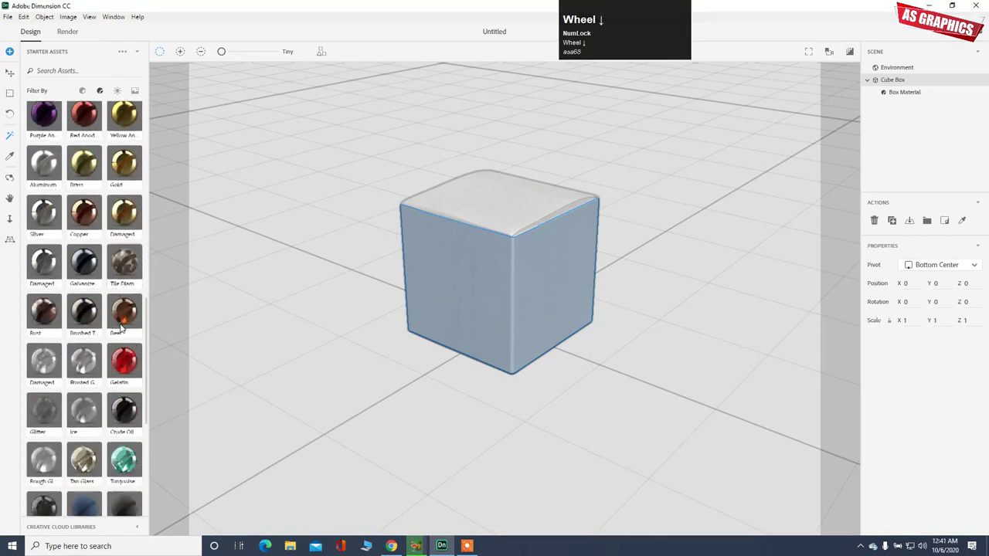
drag(124, 263, 449, 266)
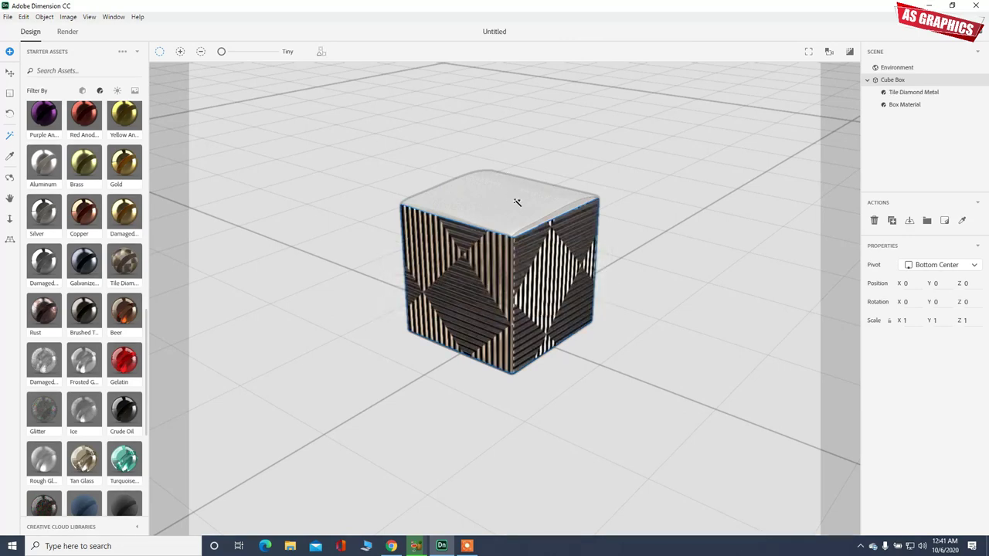
Apply the Orange Matte material to the cube box's top
right_drag(530, 203, 460, 223)
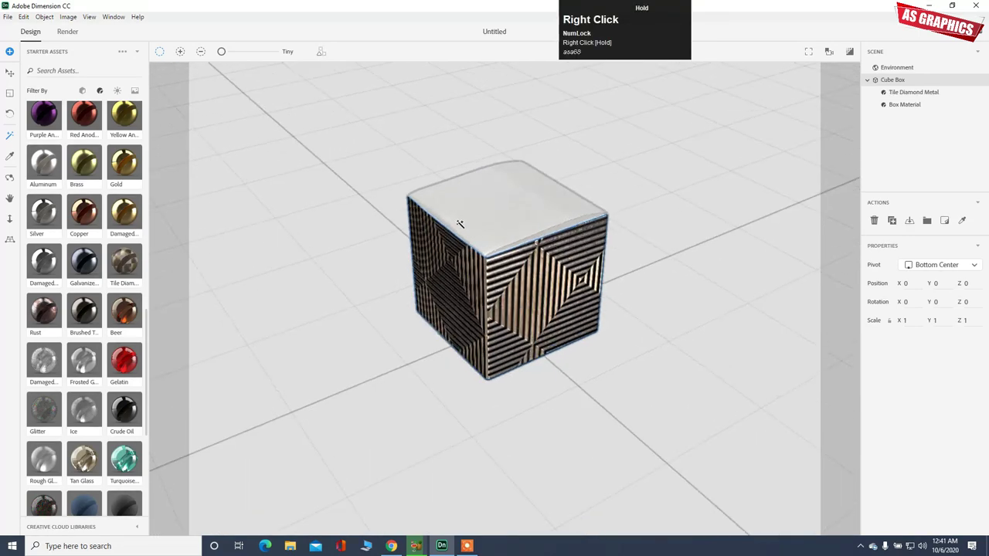
scroll(101, 232, up, 5)
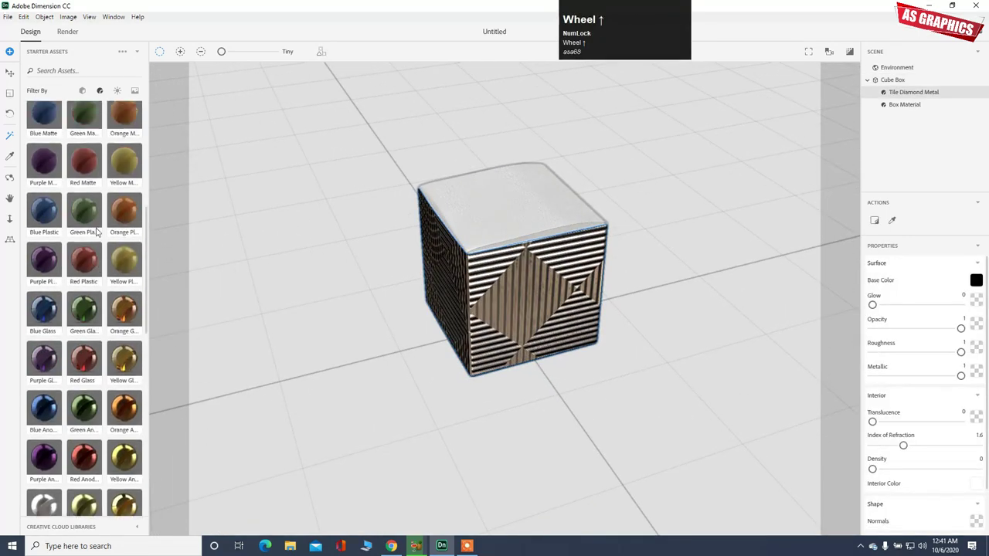
scroll(116, 255, up, 4)
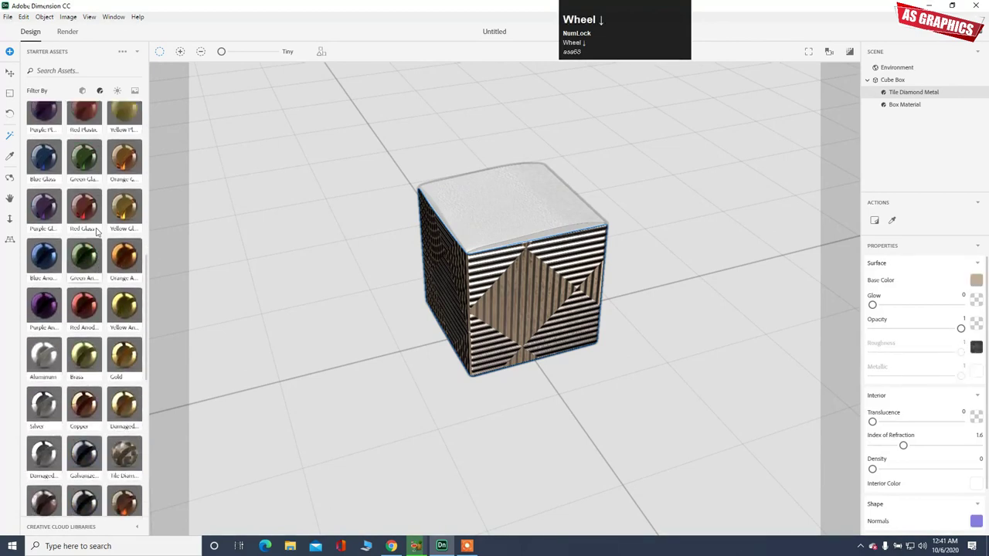
drag(129, 290, 474, 203)
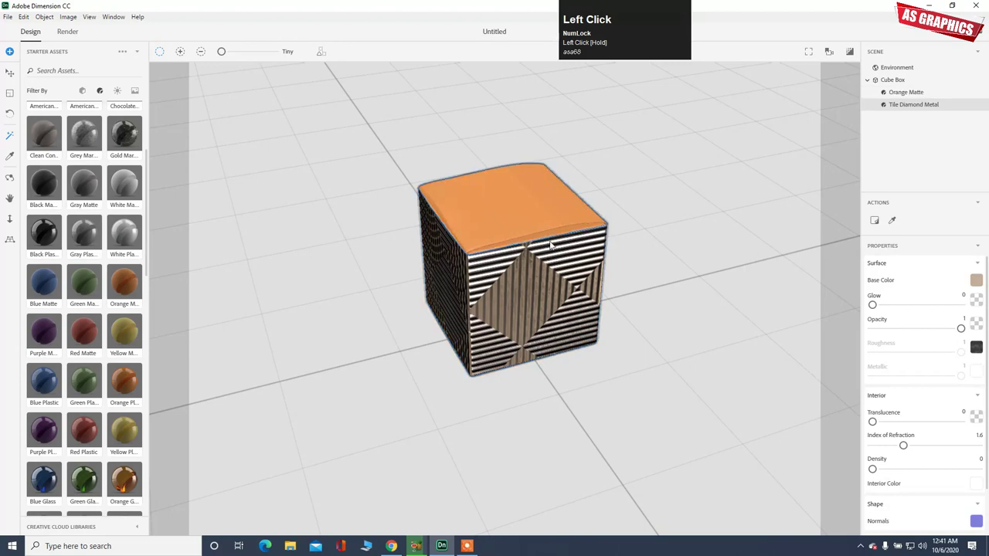
Apply the Cardboard Paper material to the cube box's top
right_drag(534, 223, 450, 230)
scroll(107, 274, down, 5)
scroll(107, 278, down, 10)
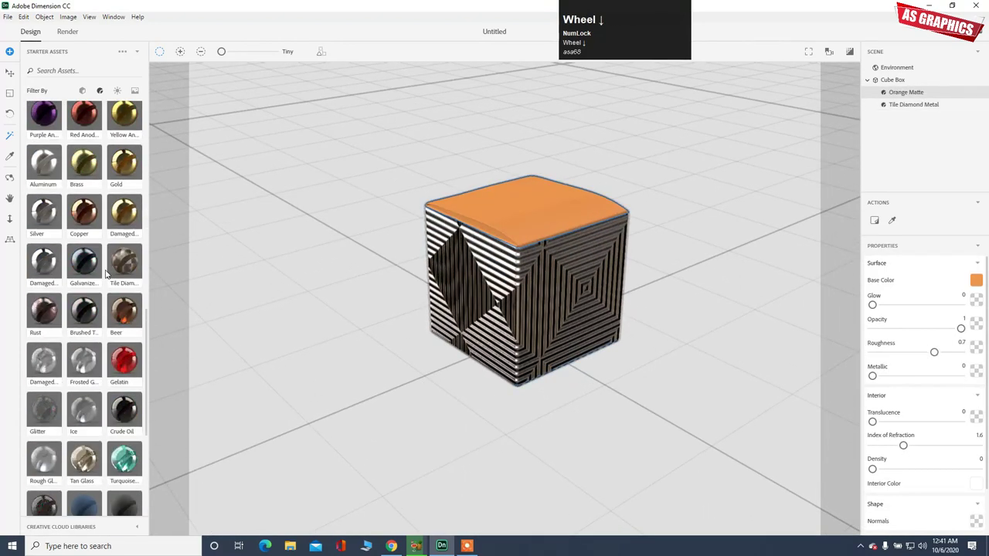
drag(81, 307, 551, 233)
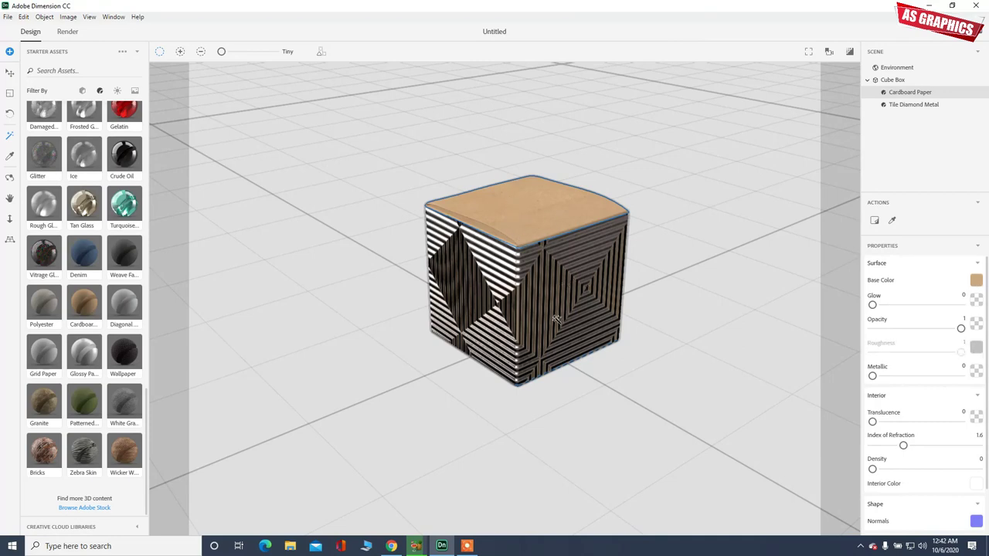
Add a Twist Jar model to the scene beside the cube box and deselect it
click(10, 75)
scroll(81, 155, up, 5)
click(82, 90)
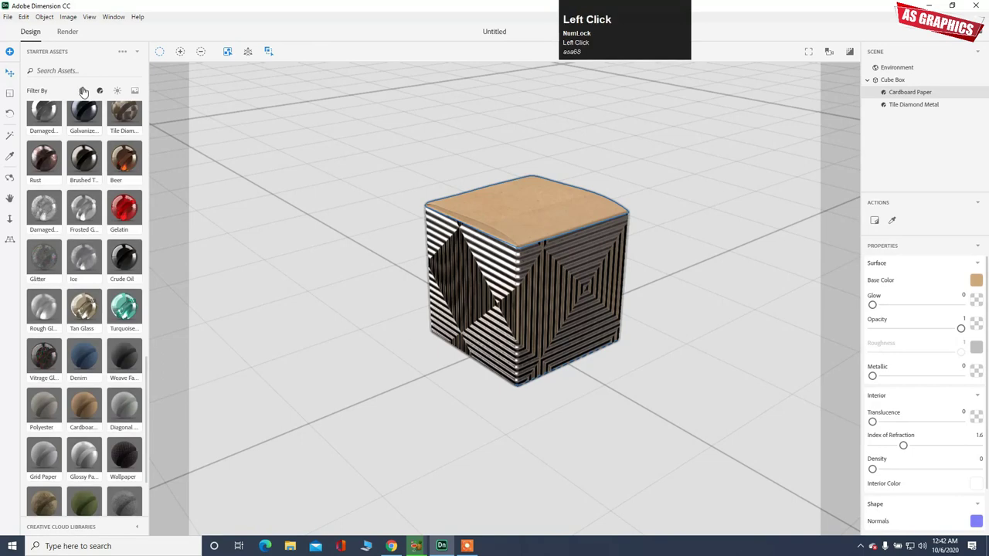
scroll(68, 220, up, 10)
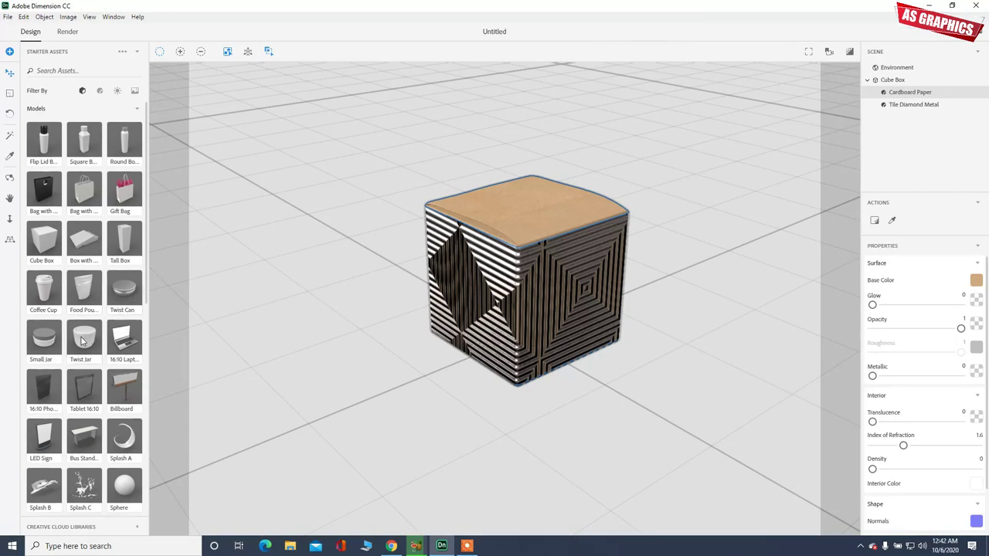
drag(81, 343, 334, 284)
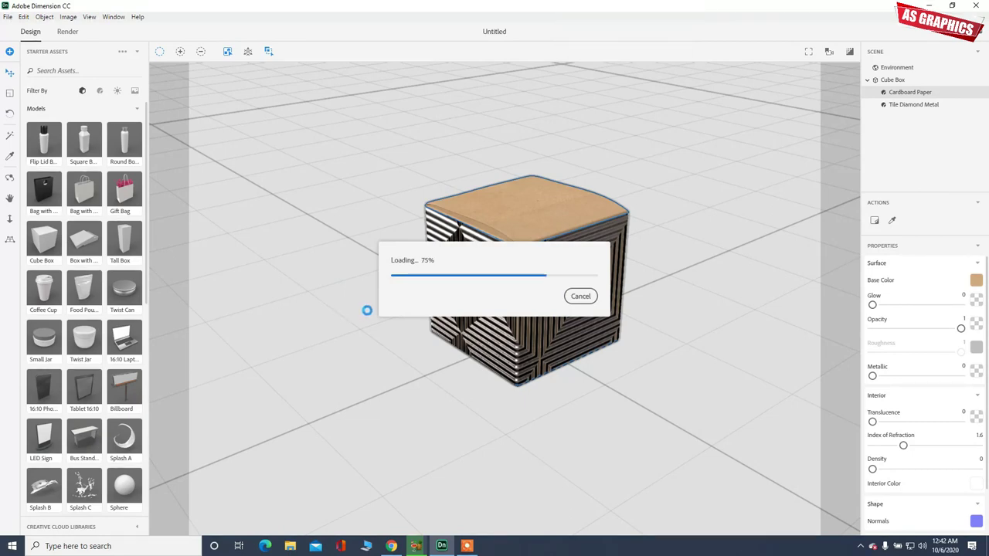
right_drag(370, 315, 579, 294)
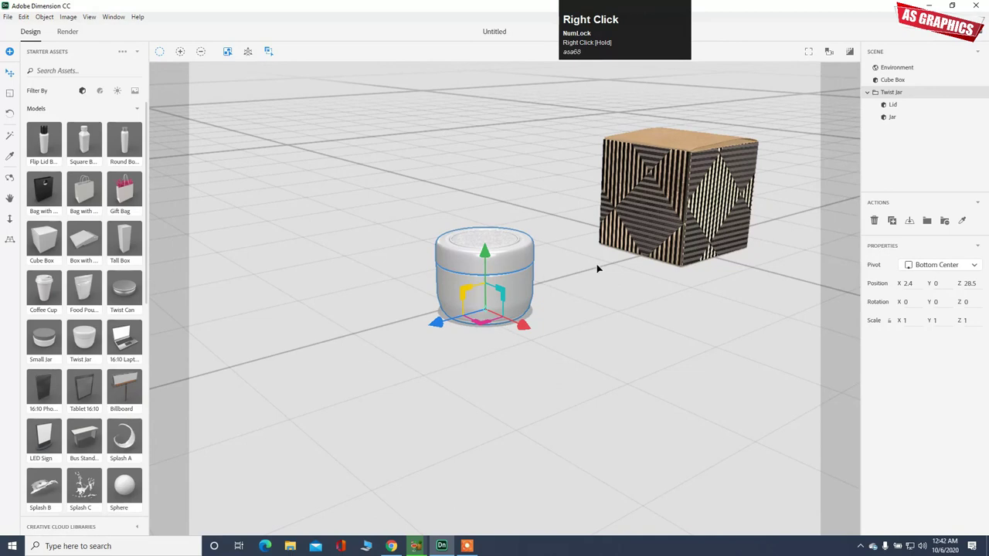
click(592, 272)
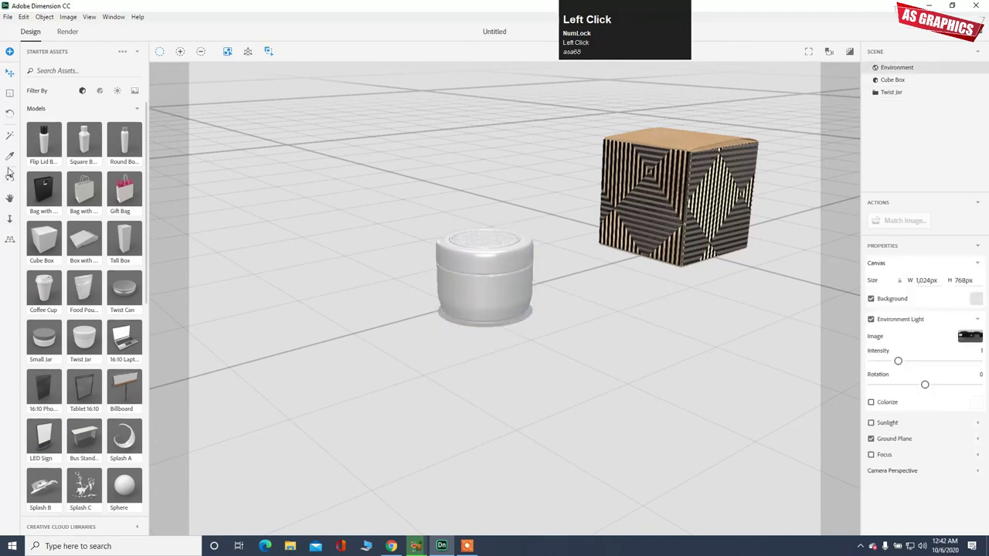
Select the twist jar's body with the Magic Wand and apply the Metal material to it
click(11, 139)
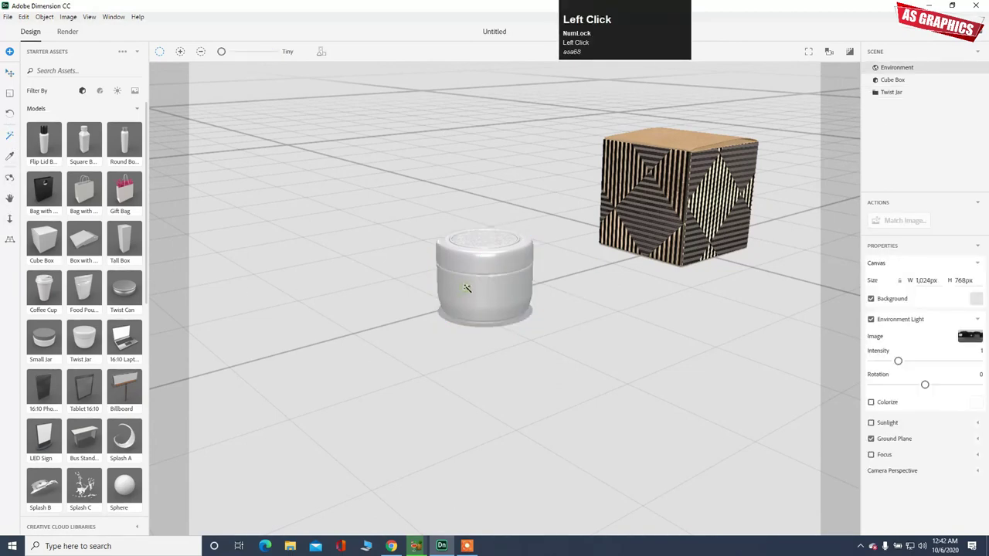
click(485, 294)
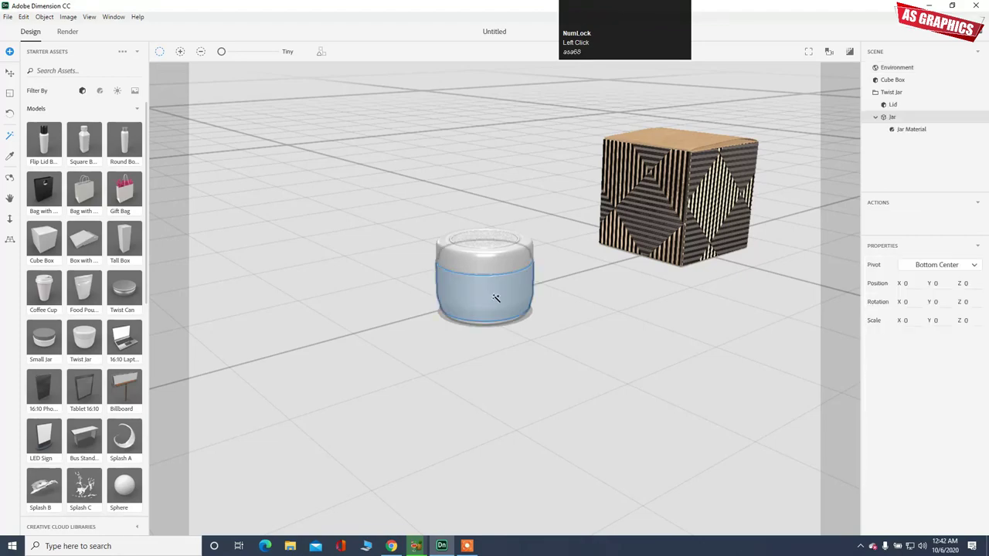
right_drag(540, 310, 518, 278)
click(100, 90)
drag(36, 192, 494, 292)
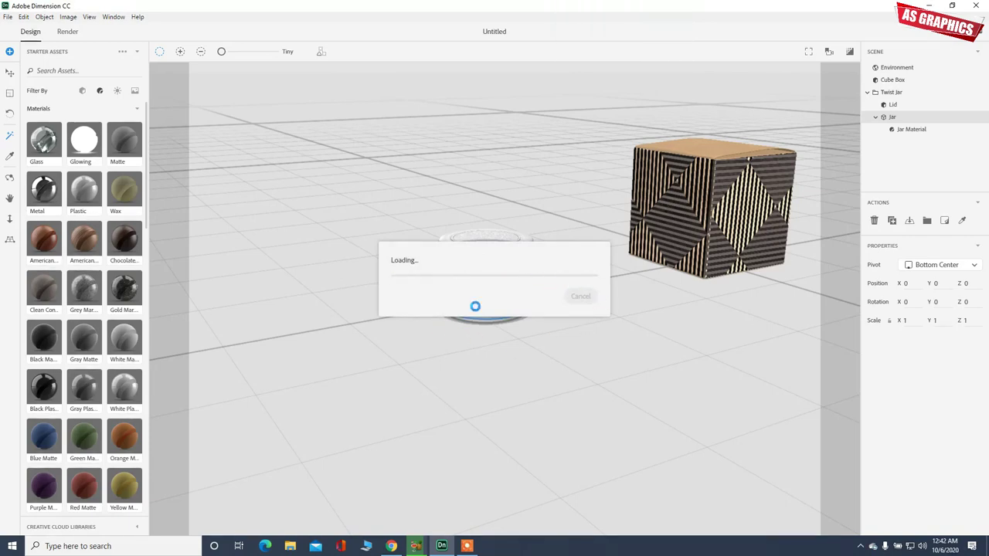
Select the side band of the jar's lid and apply the Chocolate Brown Beech Wood material to it
click(486, 261)
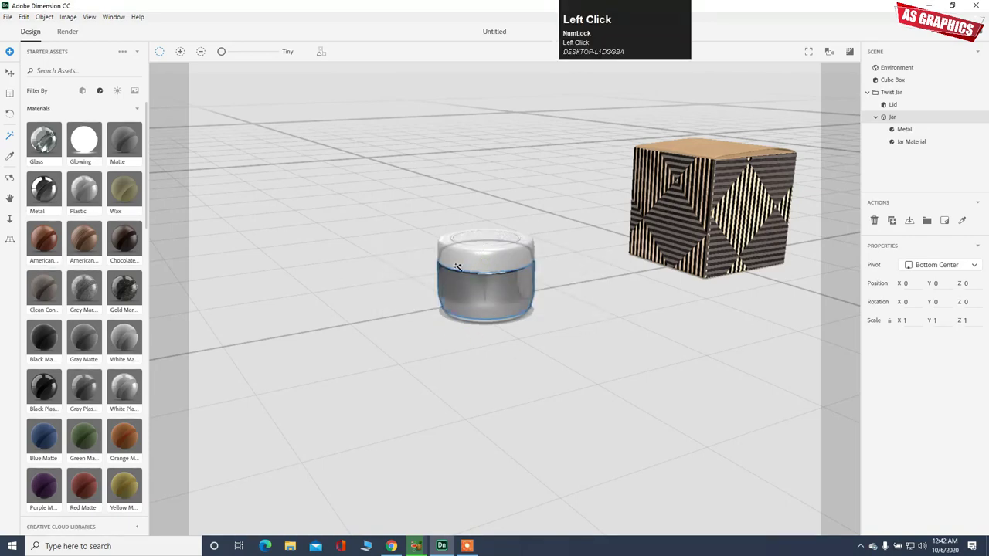
click(486, 259)
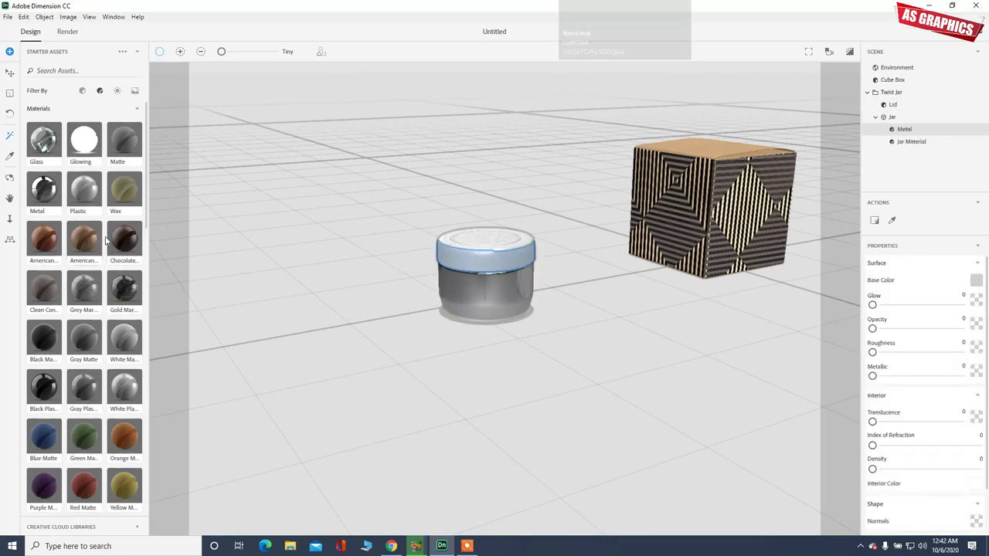
drag(122, 243, 492, 257)
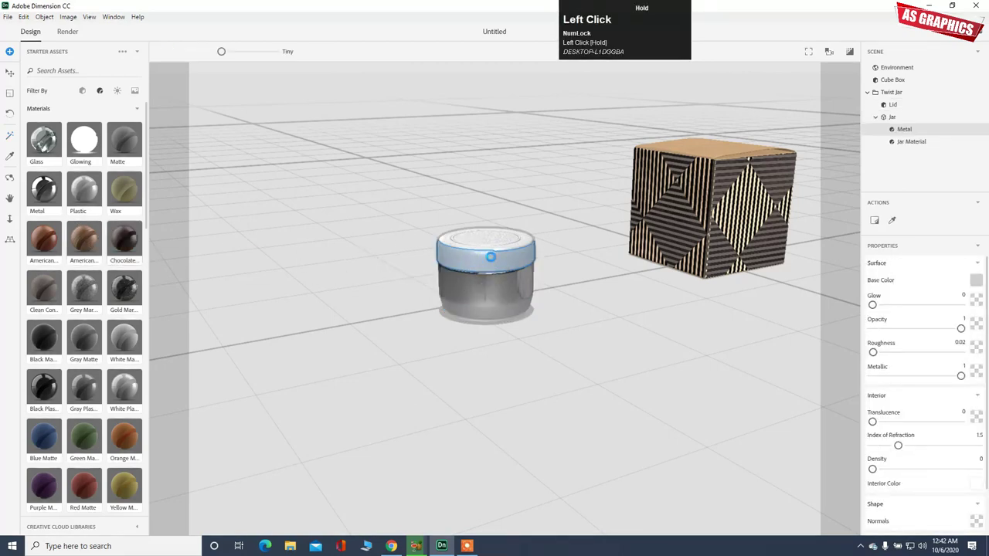
Apply the Chocolate Brown Beech Wood material to the outer ring on top of the jar's lid
right_drag(503, 288, 326, 274)
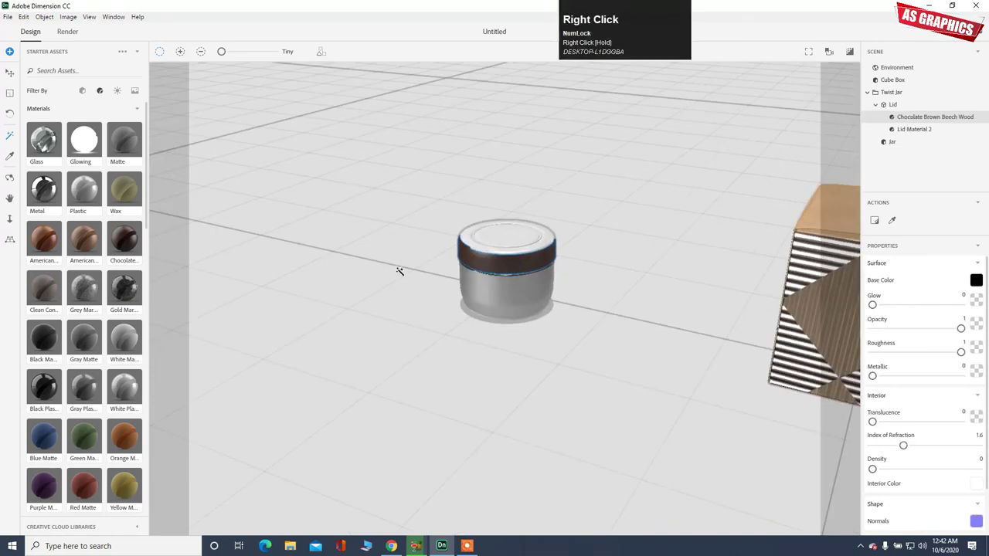
scroll(487, 251, up, 2)
click(487, 245)
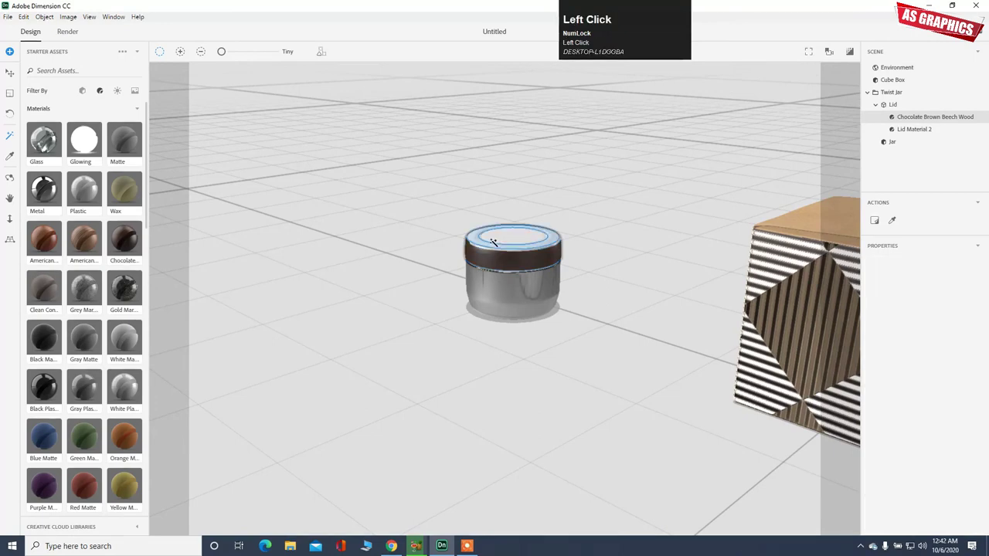
right_drag(523, 251, 651, 296)
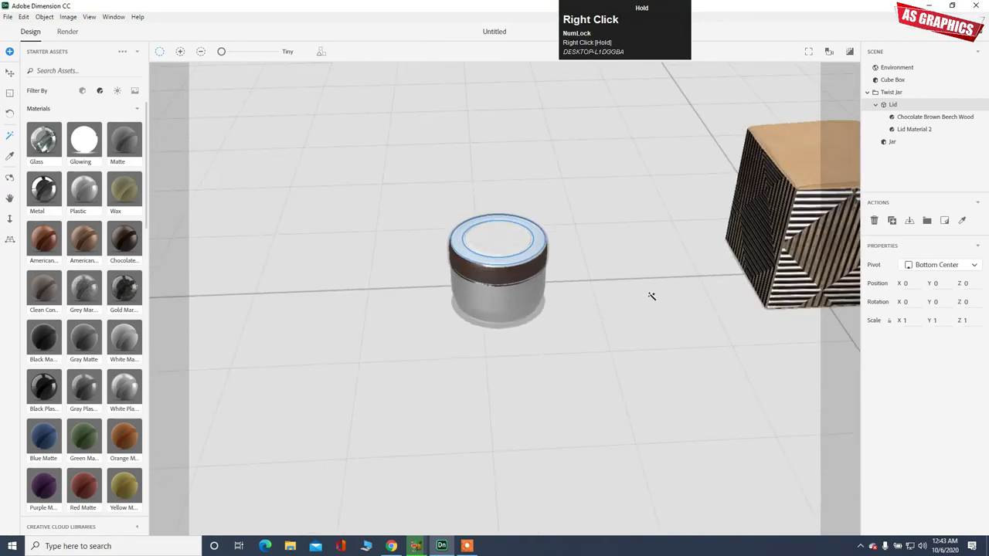
click(488, 239)
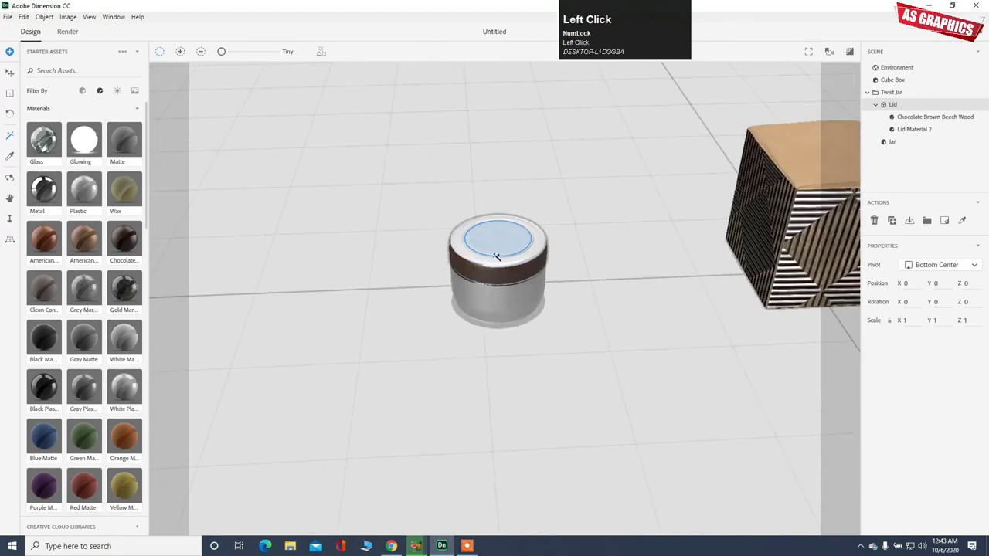
drag(131, 246, 488, 234)
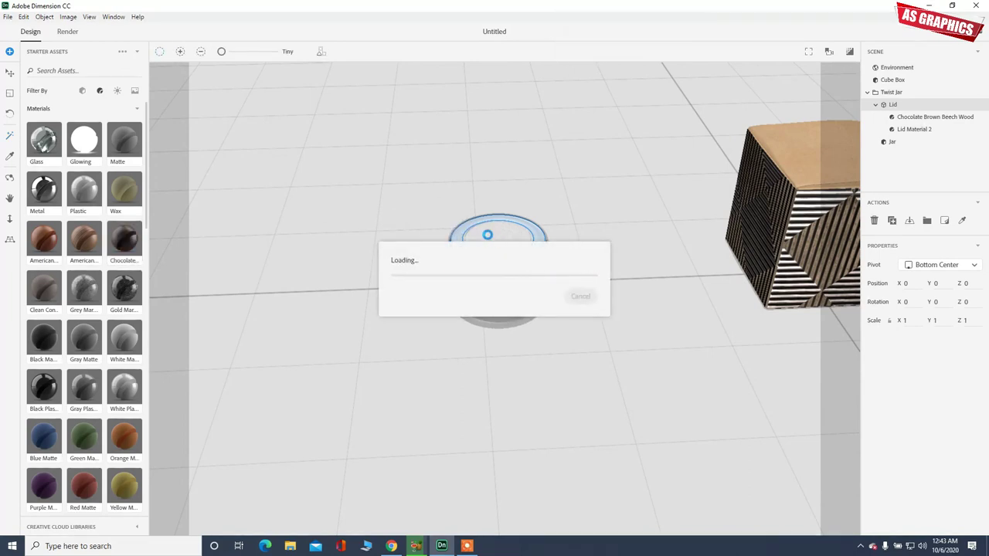
Select the centre disc on top of the jar's lid and examine the jar's materials from several angles and up close
click(489, 235)
right_drag(494, 289, 545, 243)
right_drag(424, 293, 591, 283)
right_drag(592, 331, 510, 323)
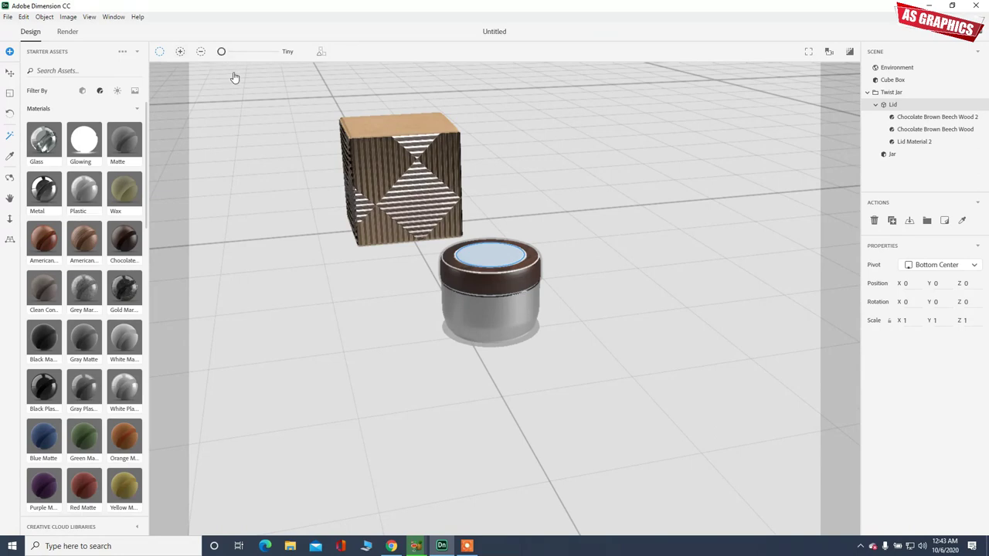
scroll(516, 260, up, 1)
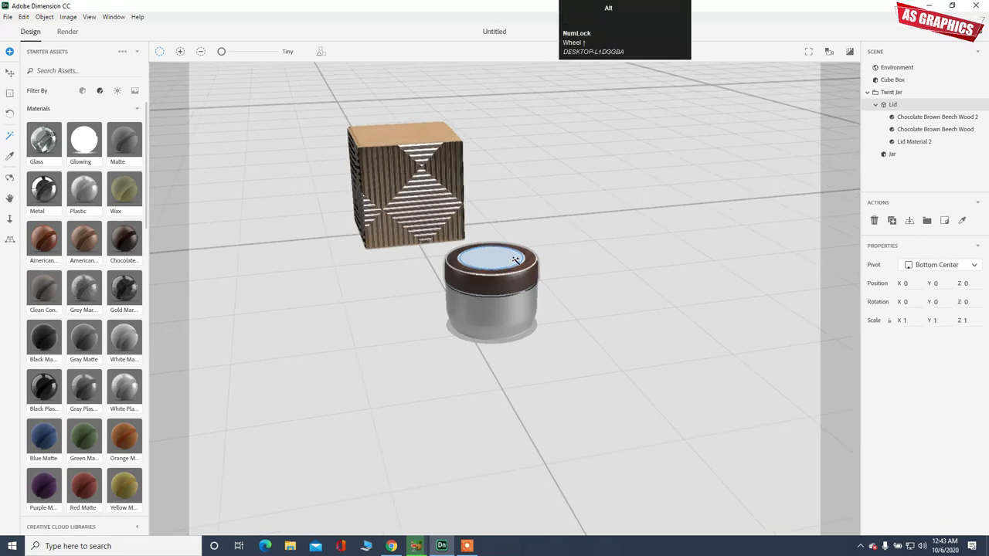
click(10, 220)
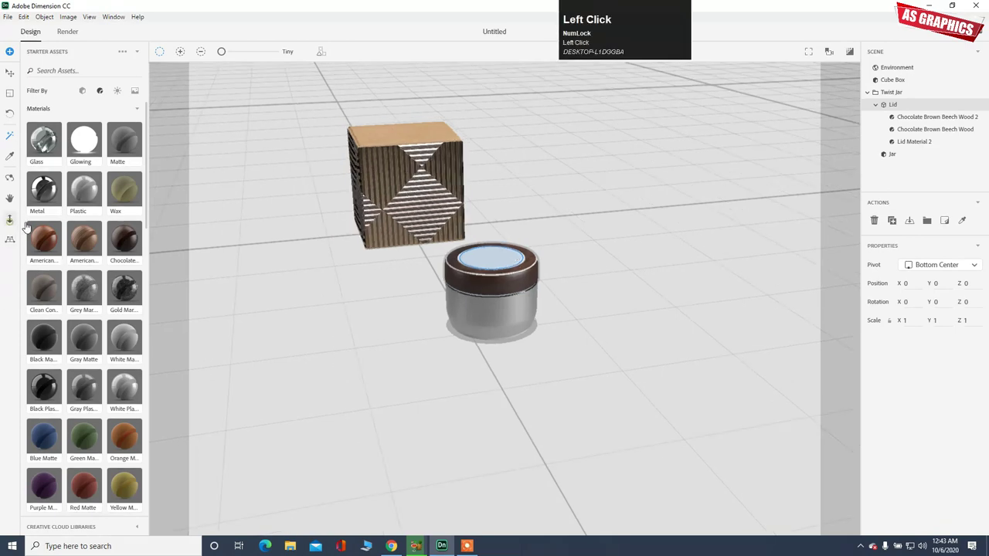
drag(511, 270, 521, 140)
drag(543, 186, 479, 180)
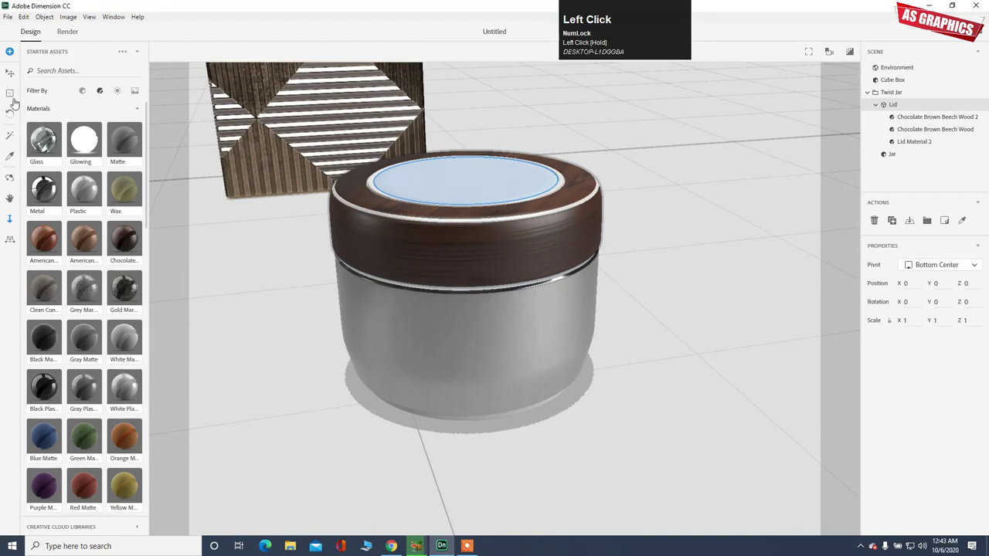
Select the lid's side band with the Magic Wand, then reselect from the lid's rim with the selection size set to Small
click(10, 137)
right_drag(575, 173, 481, 228)
click(545, 269)
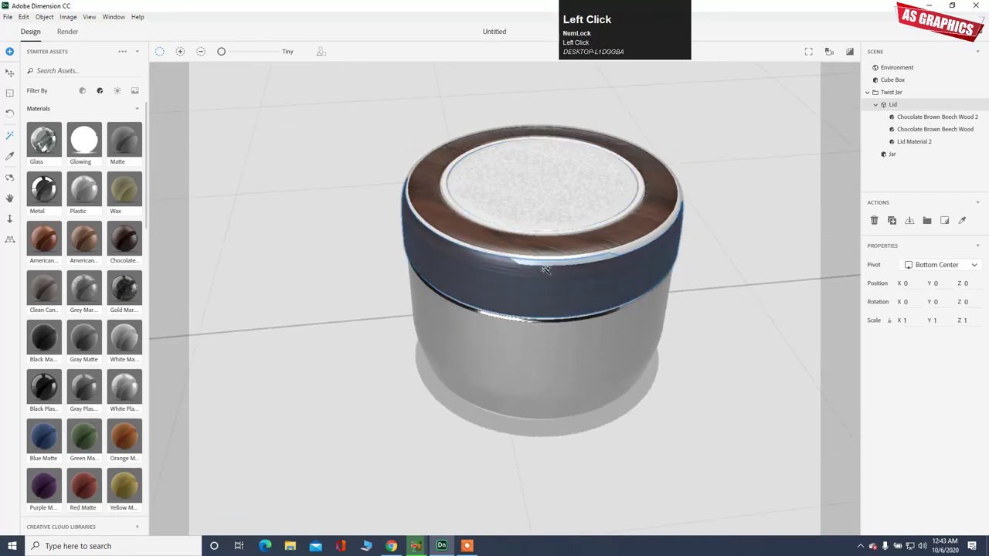
right_drag(660, 249, 539, 302)
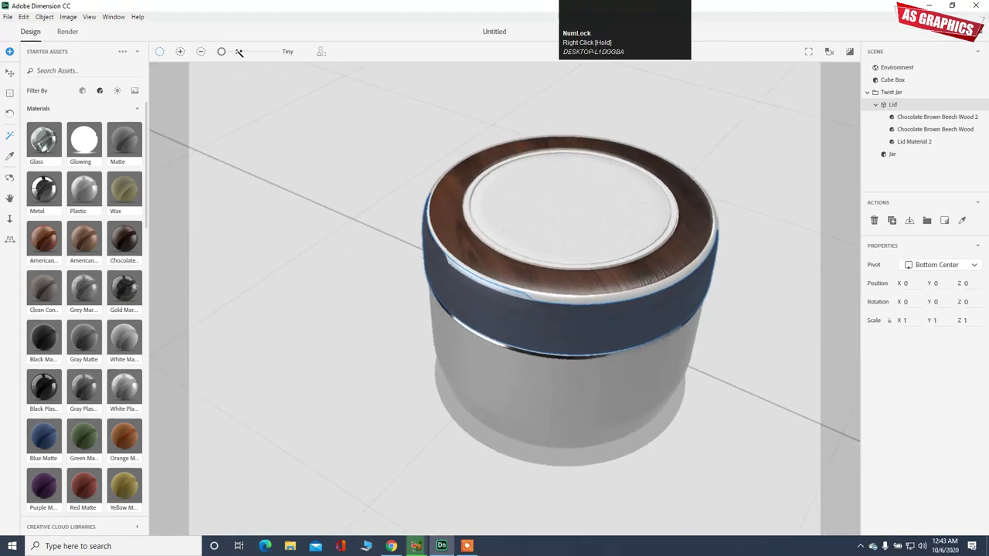
drag(223, 54, 235, 52)
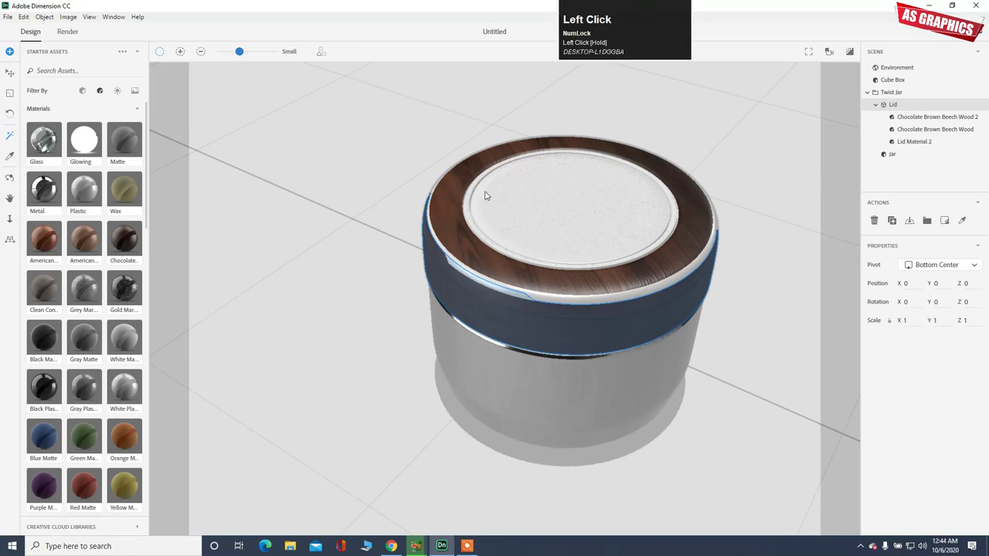
click(549, 299)
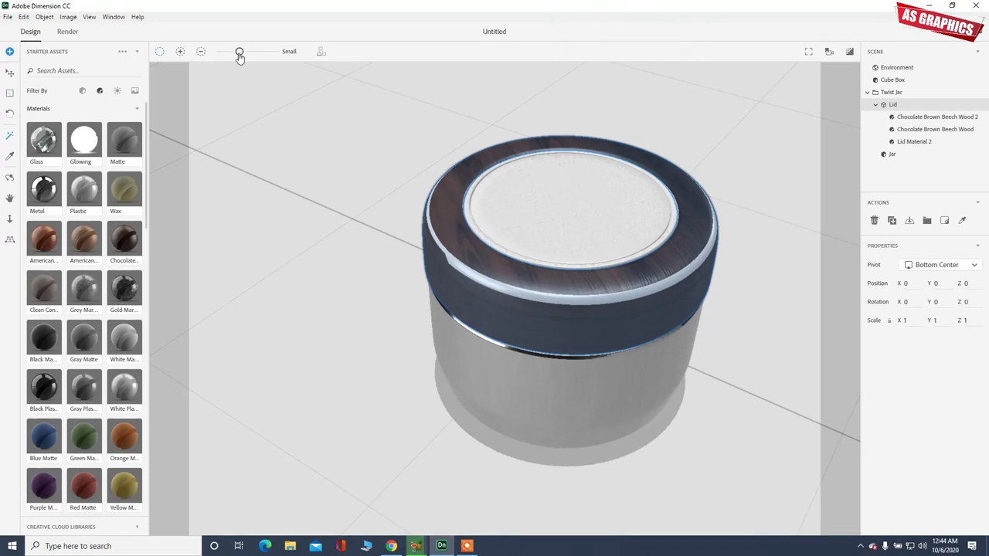
Set the Magic Wand size to Large, select the jar's whole lid and apply the American Elm Wood material to it
drag(239, 57, 283, 63)
drag(573, 357, 552, 377)
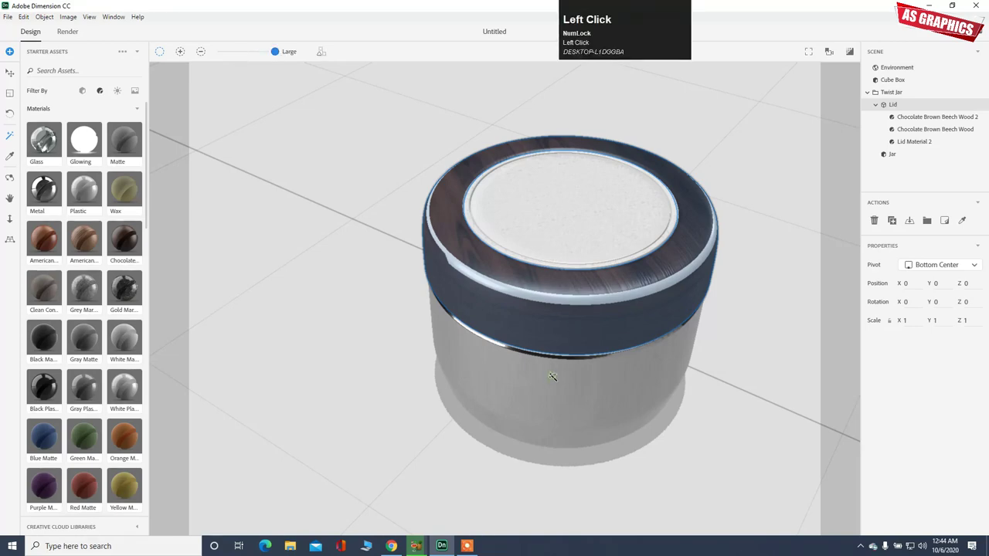
click(552, 376)
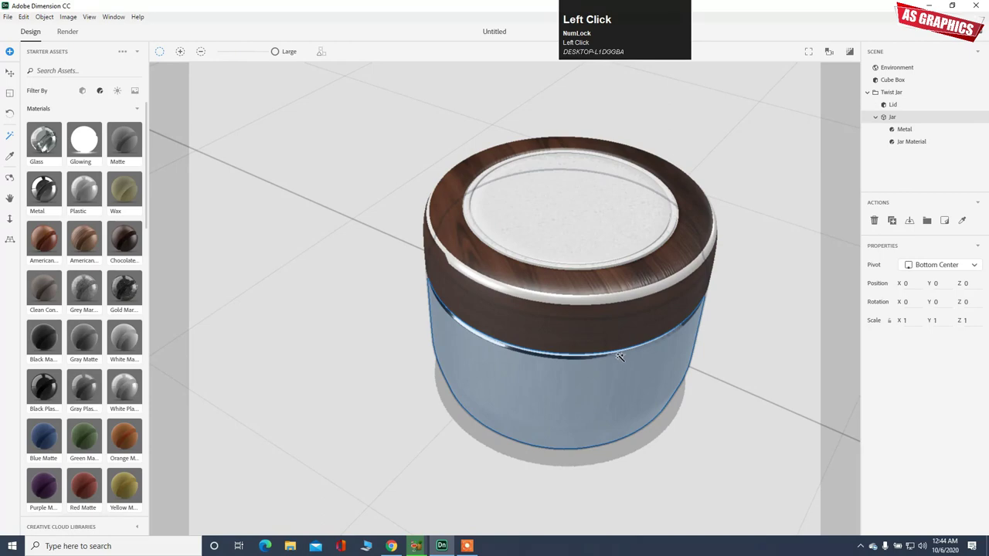
click(574, 327)
right_drag(528, 367, 423, 321)
drag(84, 238, 538, 230)
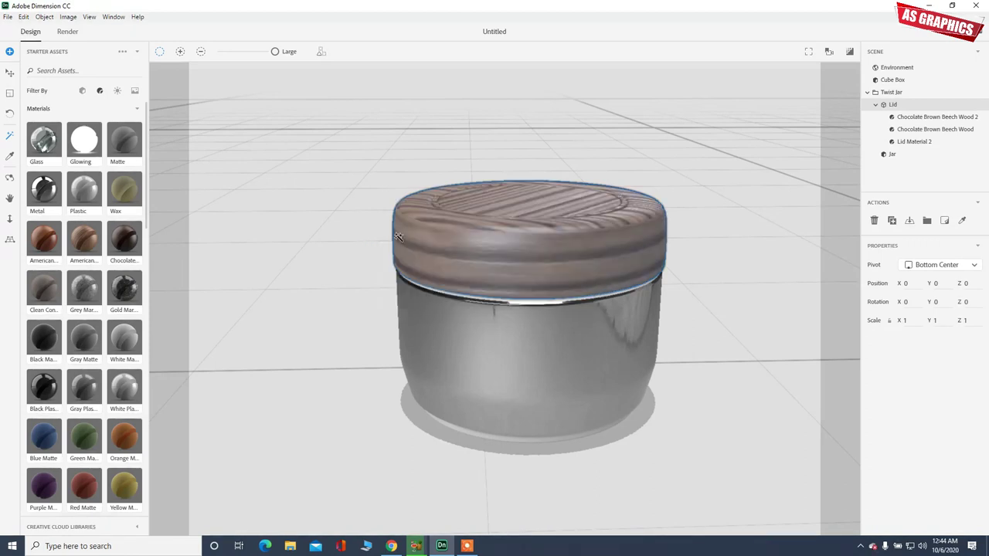
right_drag(585, 227, 572, 245)
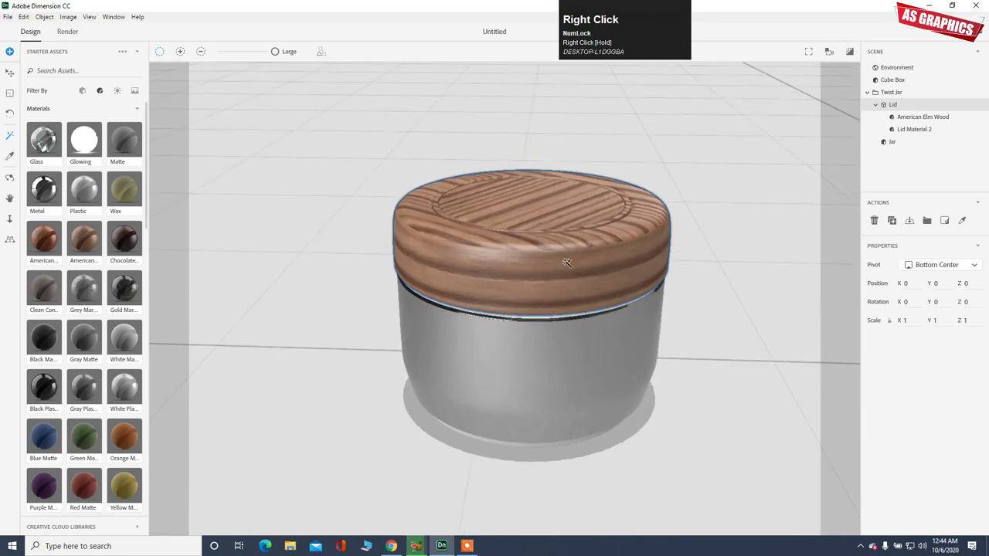
Set the Magic Wand size to Tiny, select the centre disc on the lid's top and apply the Plastic material to it
drag(276, 52, 240, 66)
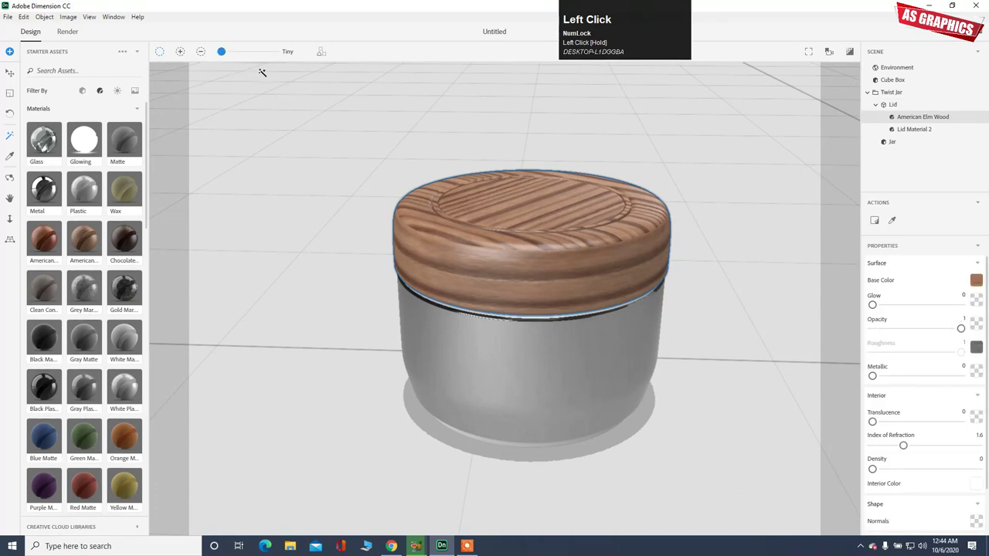
click(513, 275)
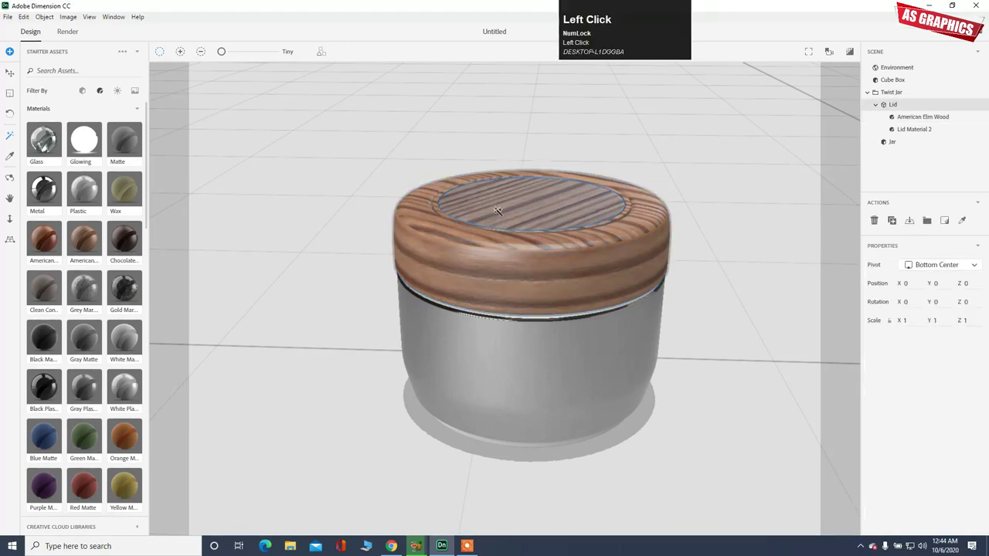
drag(81, 189, 503, 221)
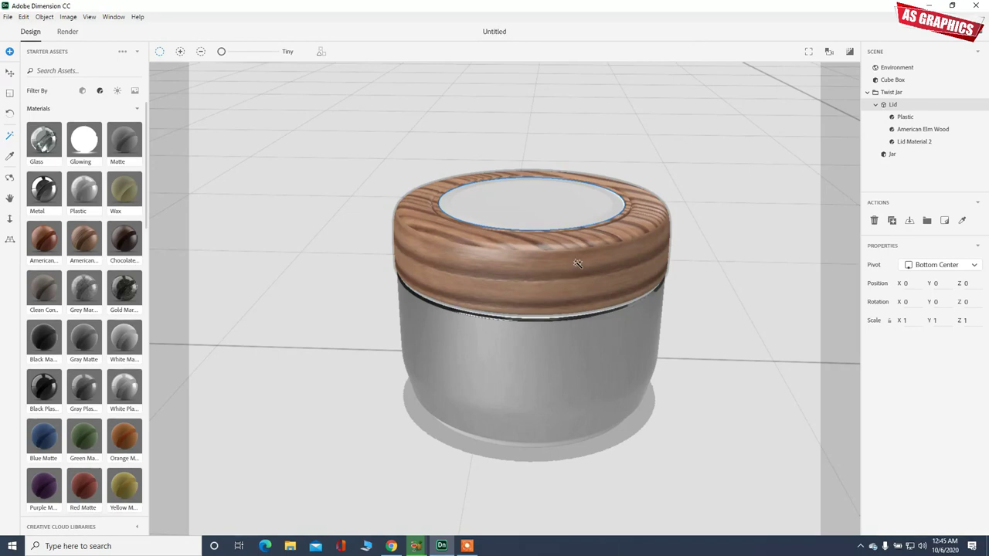
Add a second Cube Box model to the scene near the twist jar
right_click(588, 267)
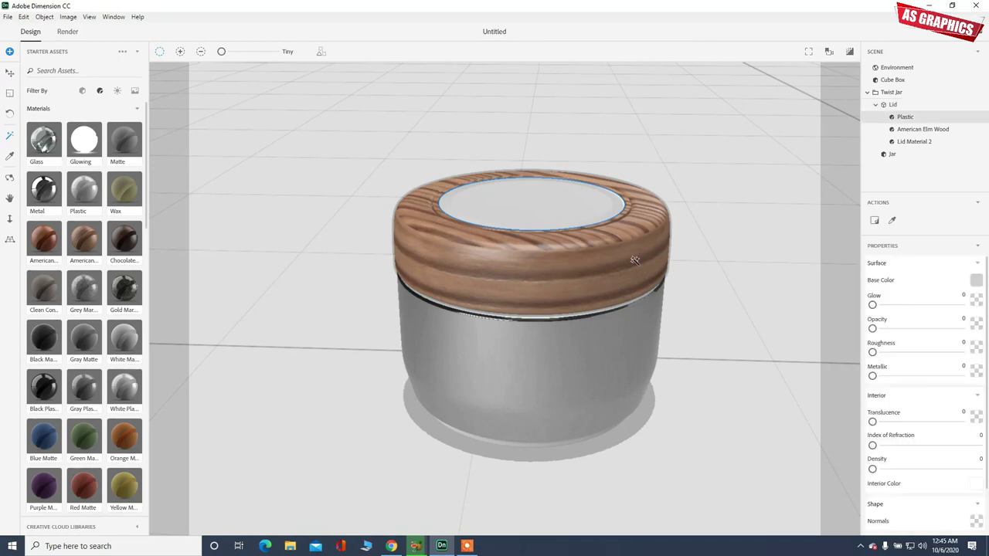
right_drag(636, 261, 497, 260)
alt+scroll(497, 261, up, 2)
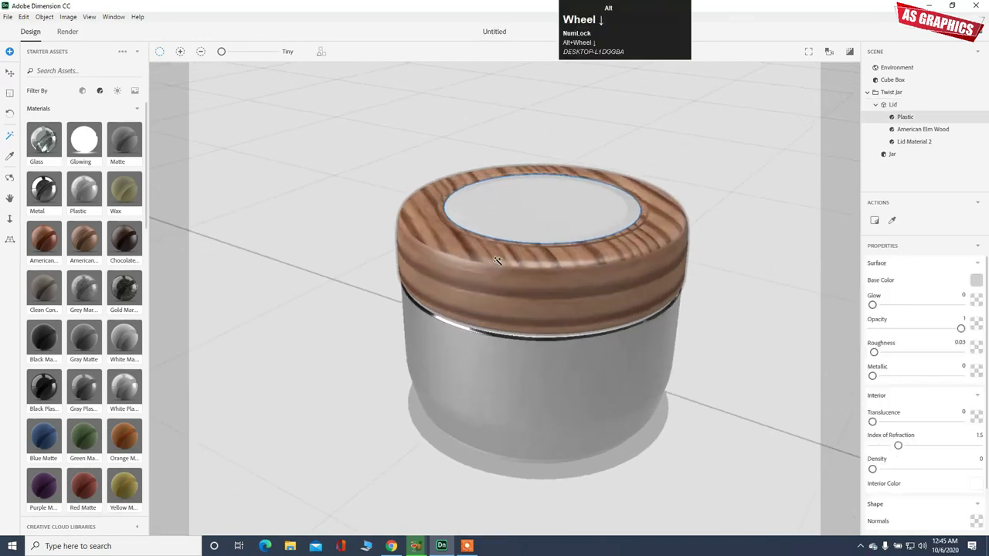
scroll(497, 260, up, 4)
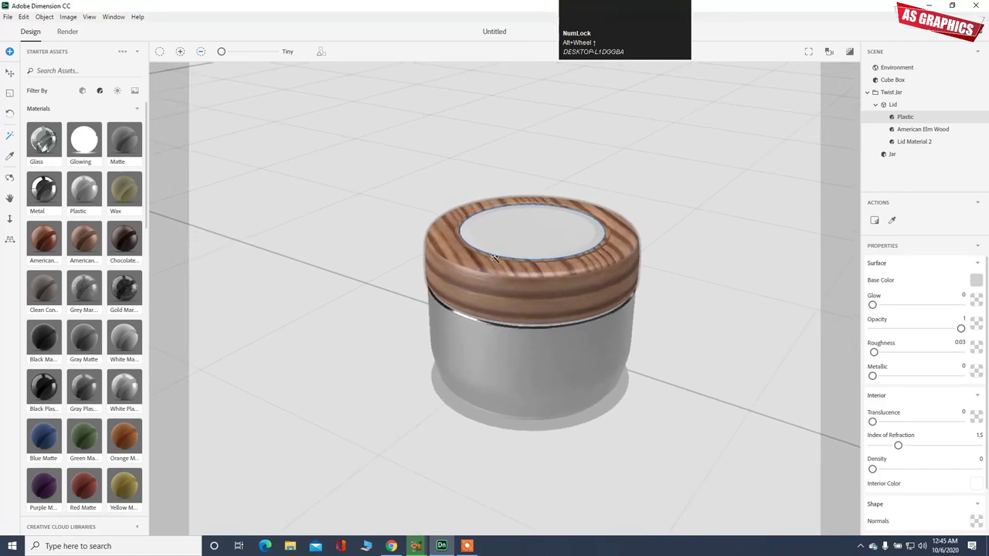
key(f)
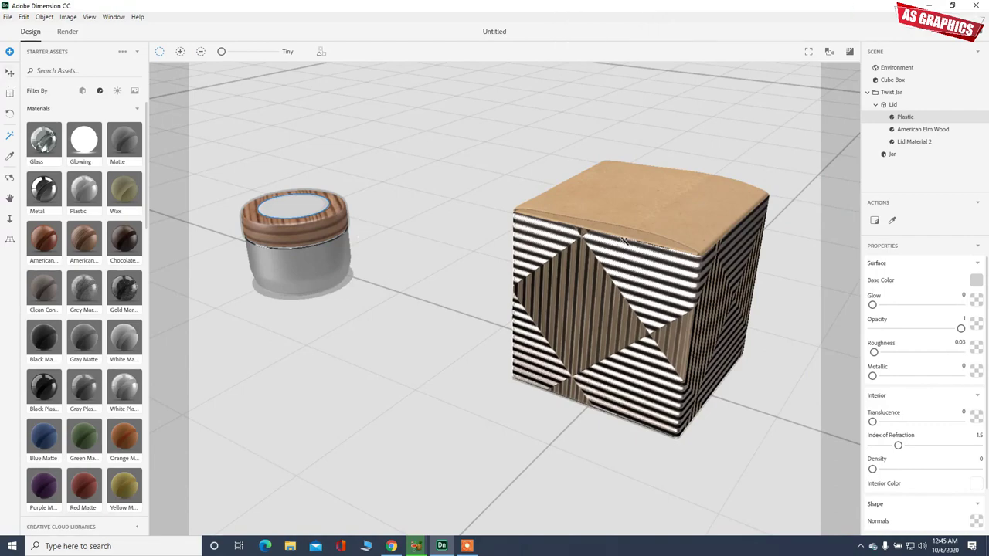
right_drag(666, 223, 349, 217)
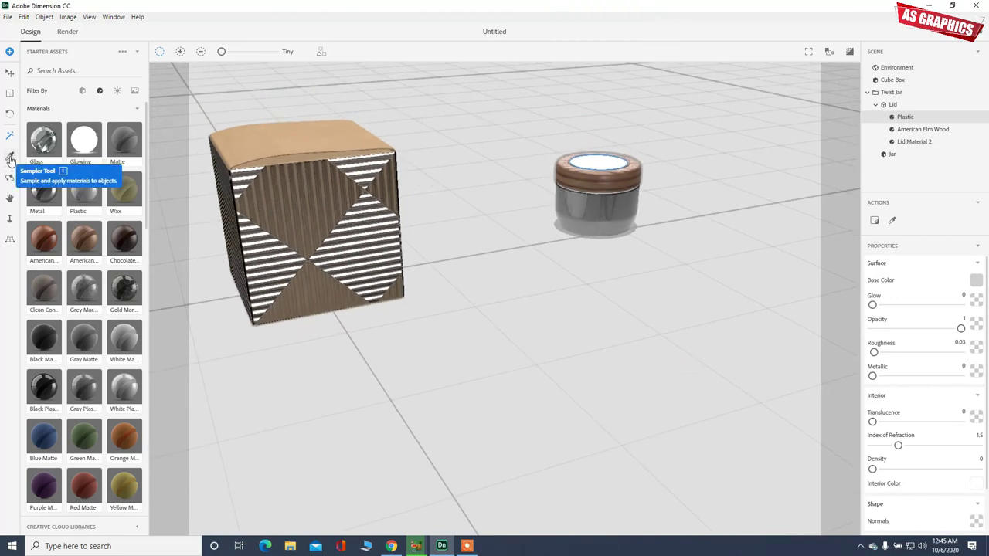
click(82, 90)
scroll(49, 254, up, 1)
drag(49, 254, 586, 328)
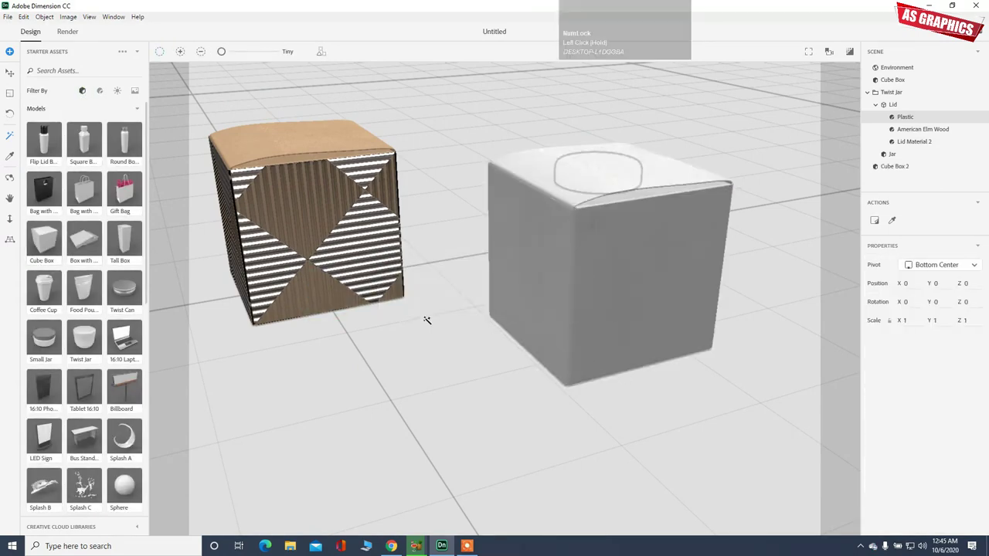
right_drag(466, 286, 585, 295)
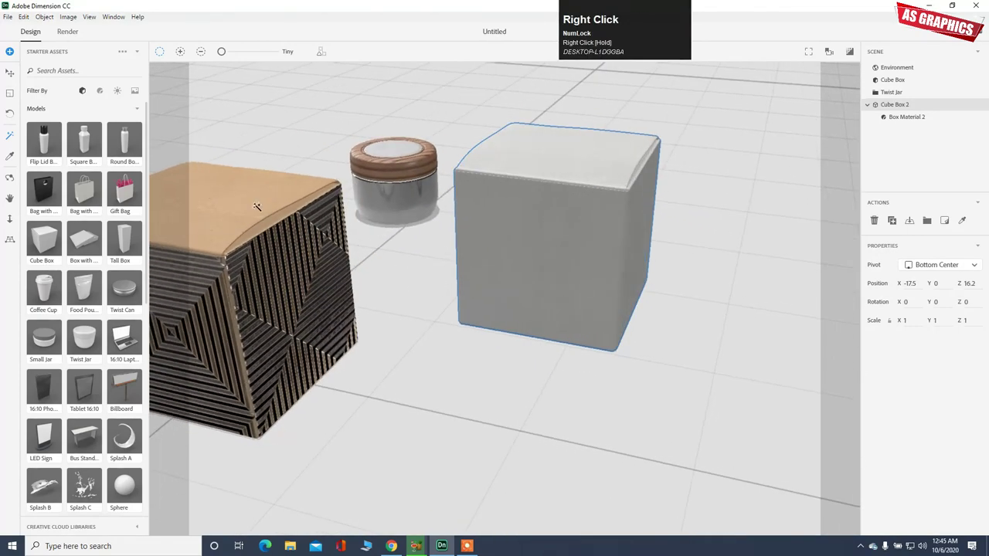
Select the new cube box's sides with the Magic Wand and sample the Tile Diamond Metal material onto them from the first box
click(13, 138)
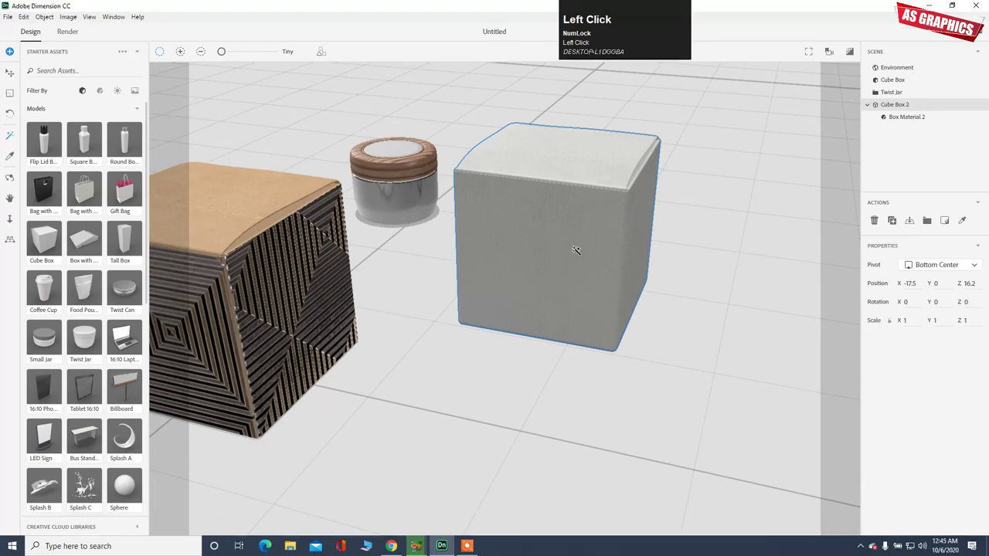
click(607, 240)
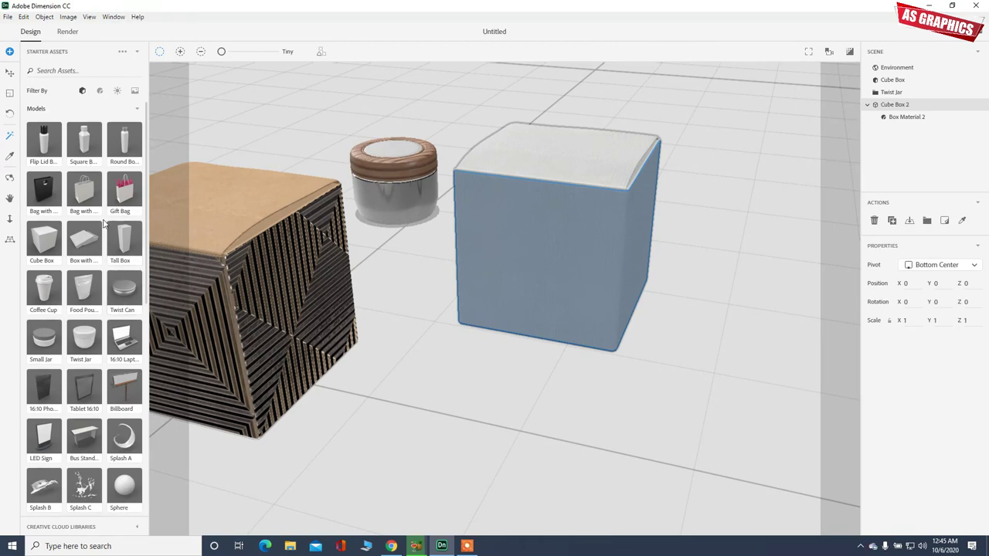
click(9, 158)
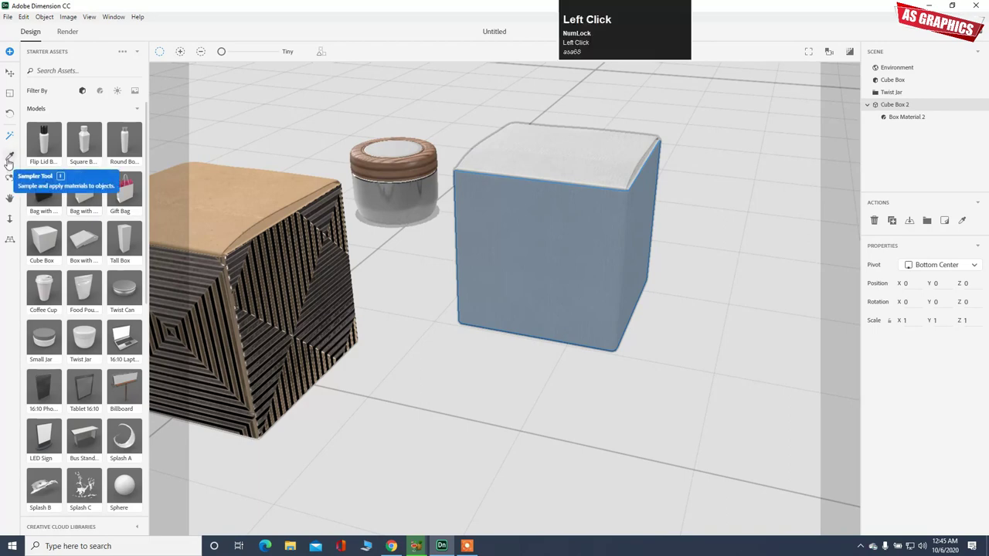
click(10, 136)
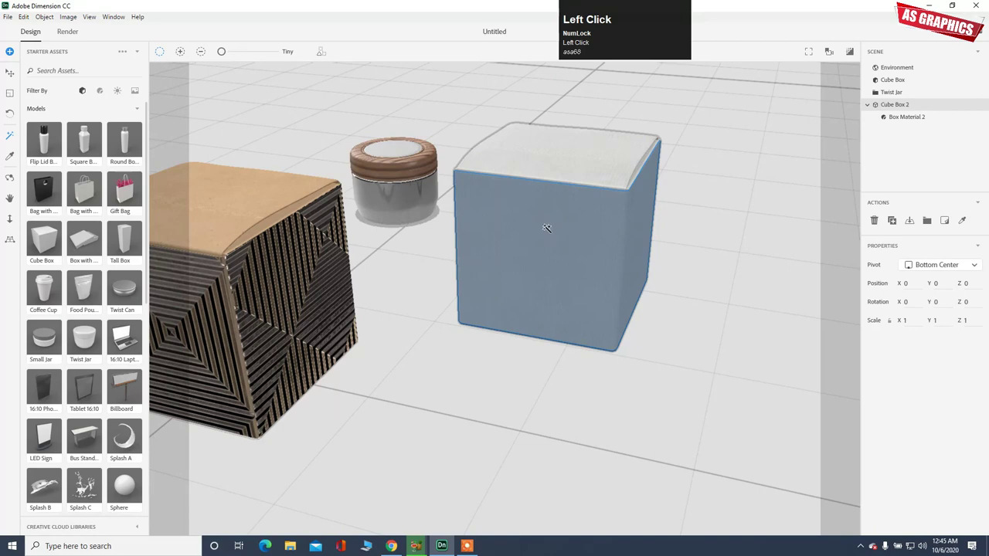
click(9, 155)
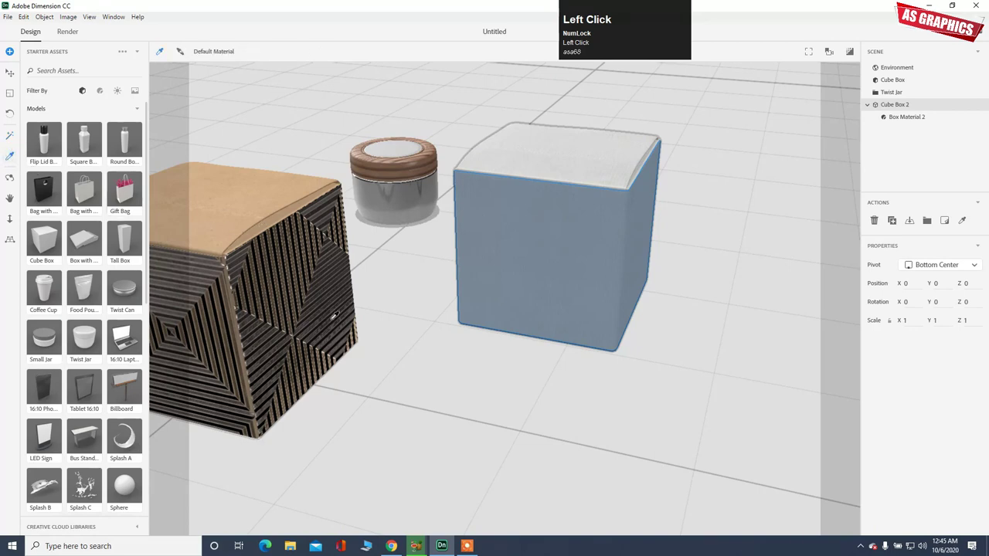
click(287, 293)
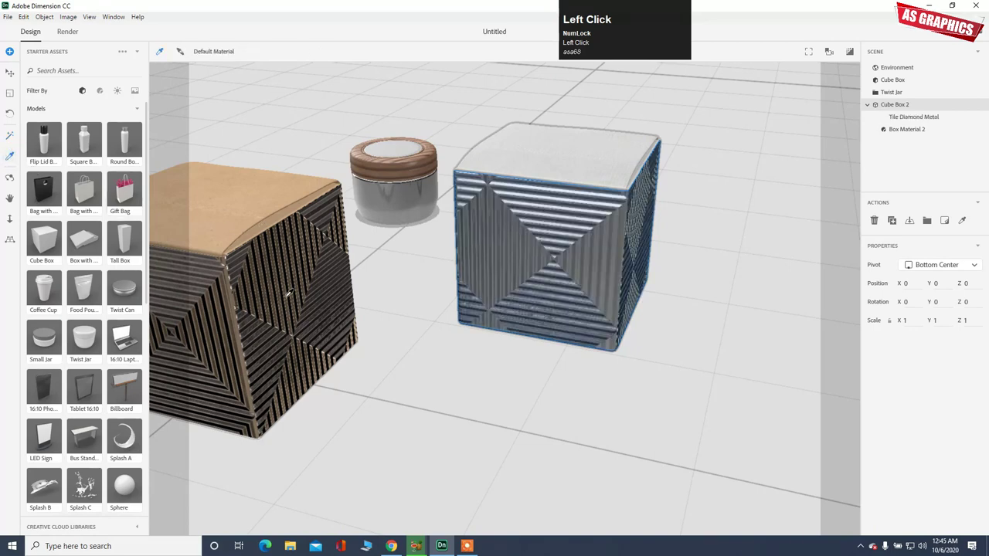
Select the new cube box's top with the Magic Wand and sample the Cardboard Paper material onto it from the first box's top
right_drag(674, 245, 240, 176)
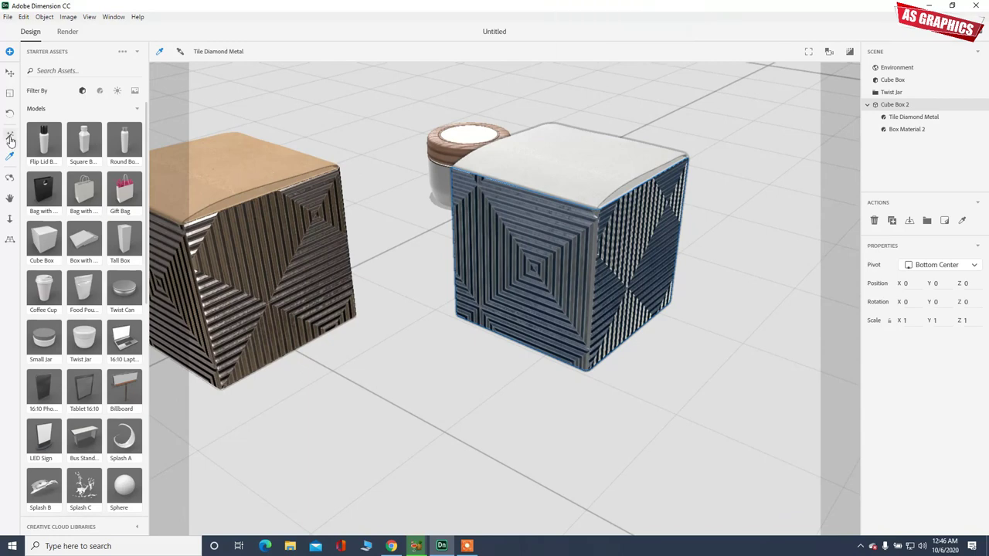
click(10, 137)
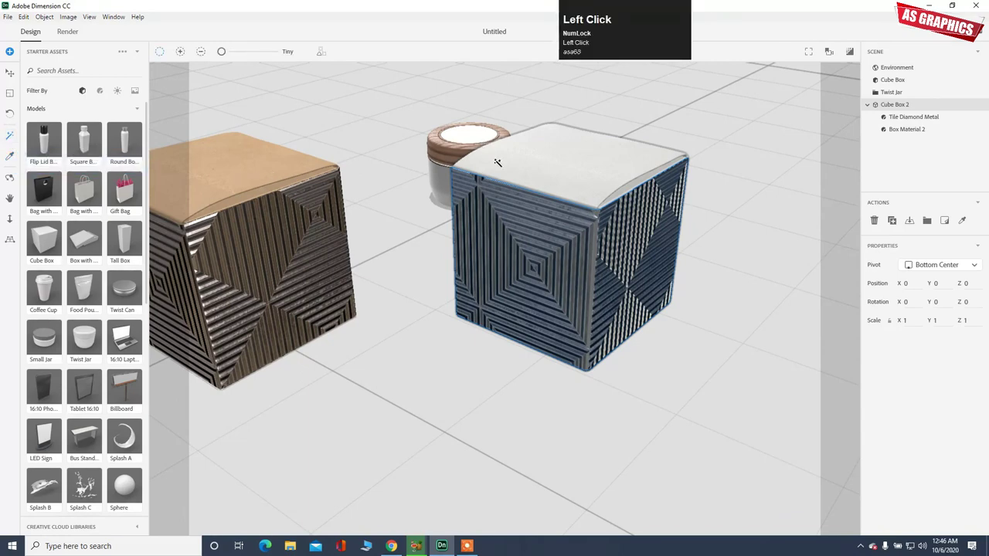
click(547, 162)
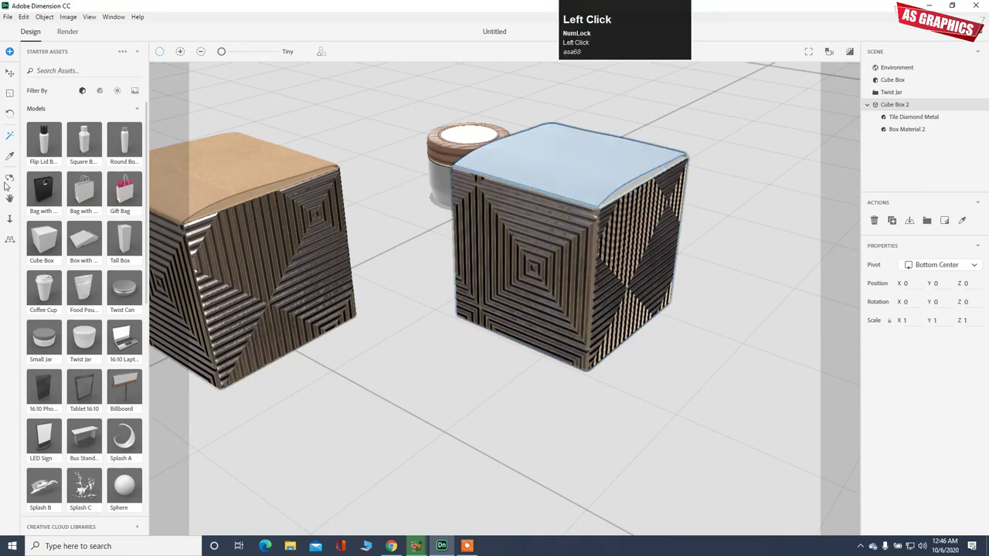
click(10, 156)
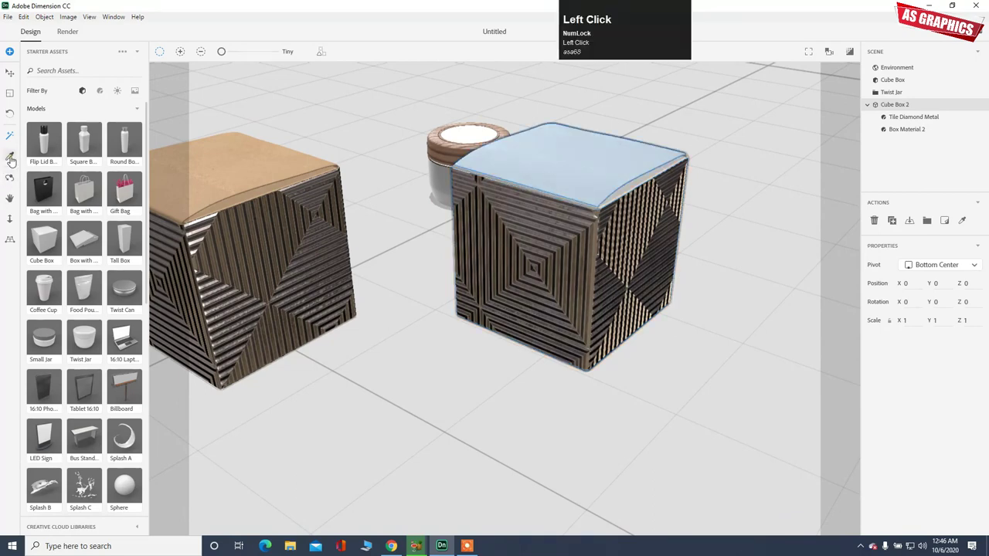
click(265, 161)
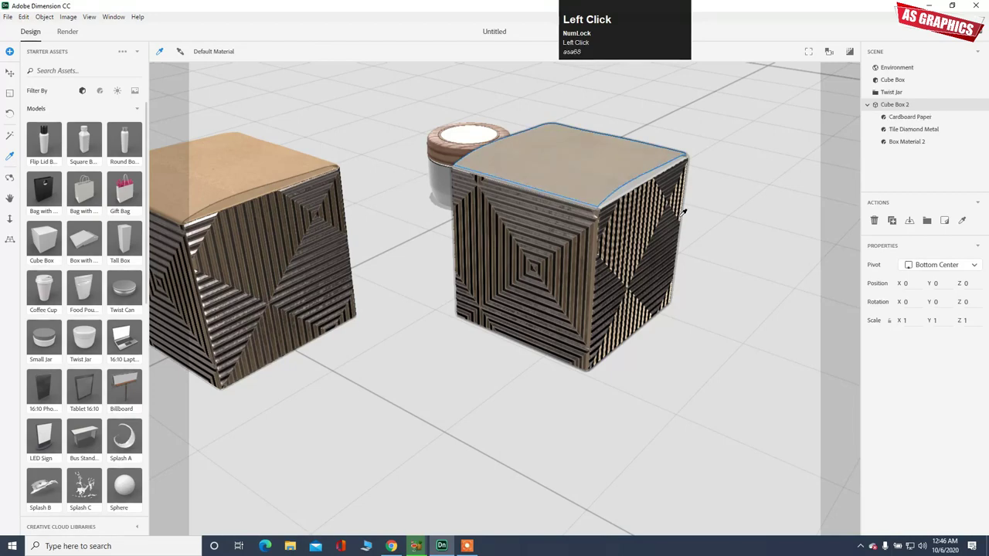
Examine the materials on both cube boxes and the twist jar from different angles, ending with the Select tool active
right_click(495, 288)
right_drag(532, 267, 637, 186)
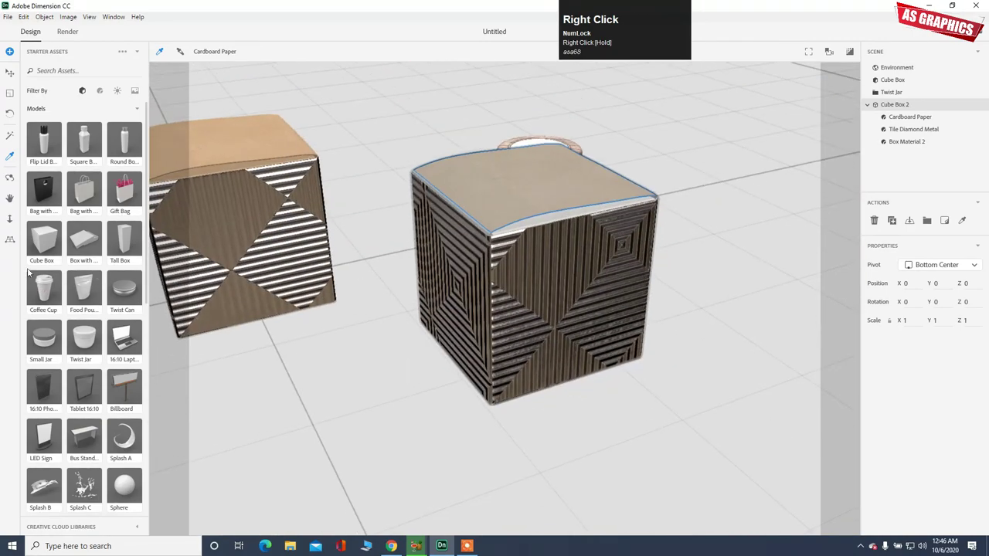
click(9, 219)
drag(371, 193, 379, 305)
right_drag(379, 305, 283, 345)
mouse_move(485, 327)
right_down()
mouse_move(475, 352)
mouse_move(483, 377)
mouse_move(404, 351)
mouse_move(479, 345)
right_up()
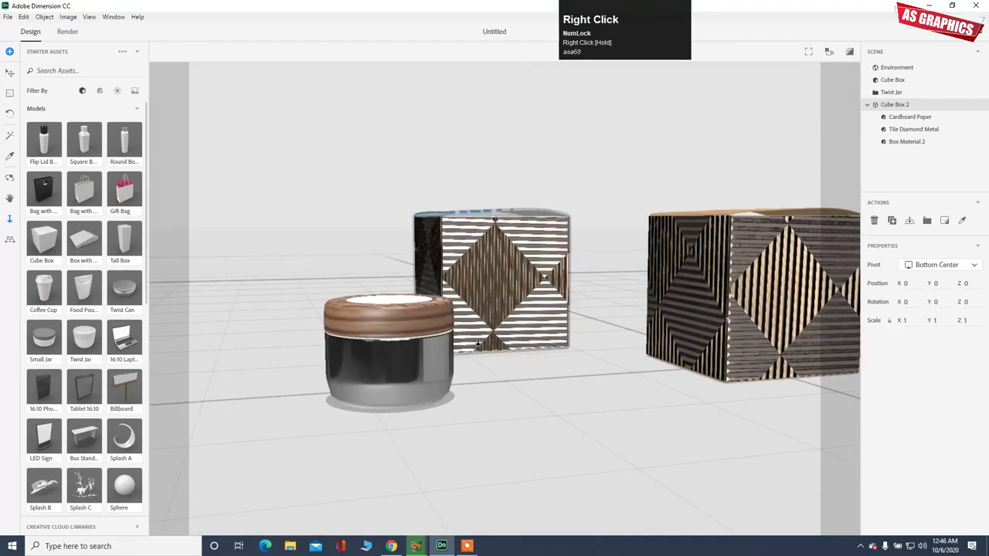
right_drag(349, 294, 350, 296)
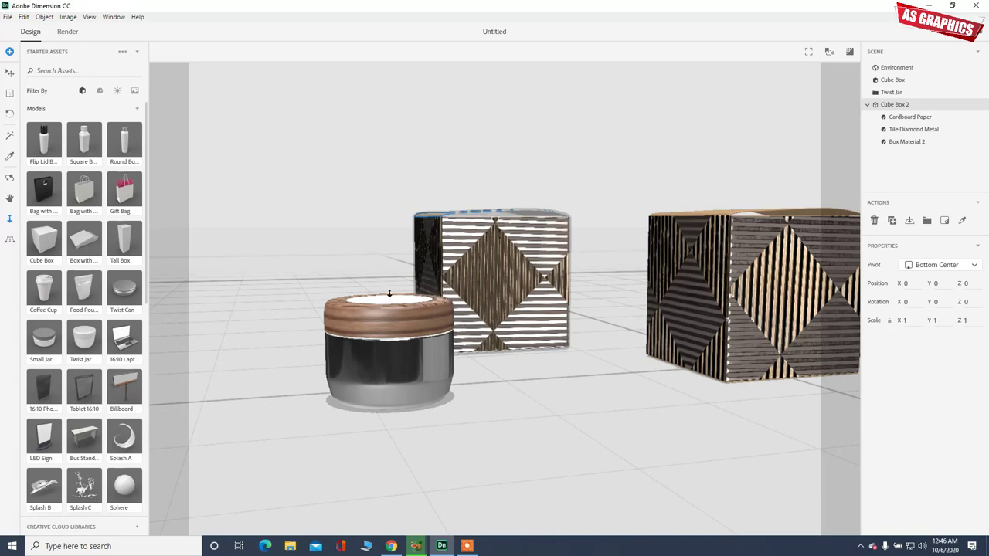
scroll(38, 265, up, 1)
click(9, 72)
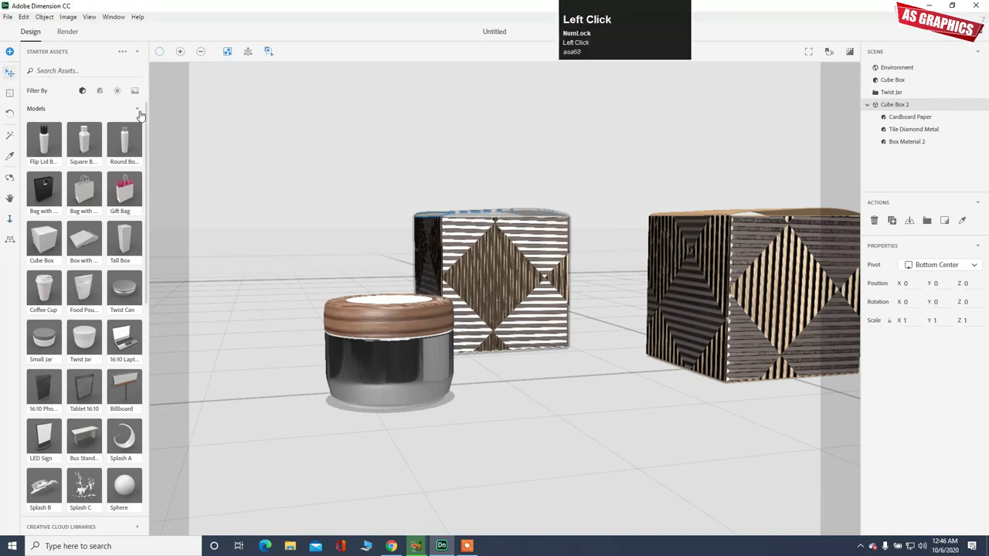
drag(154, 102, 168, 97)
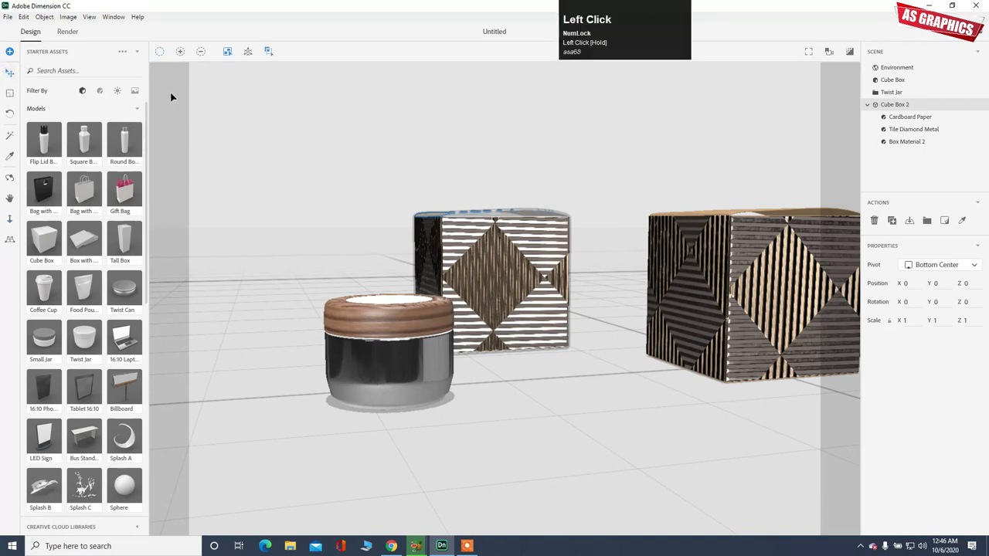